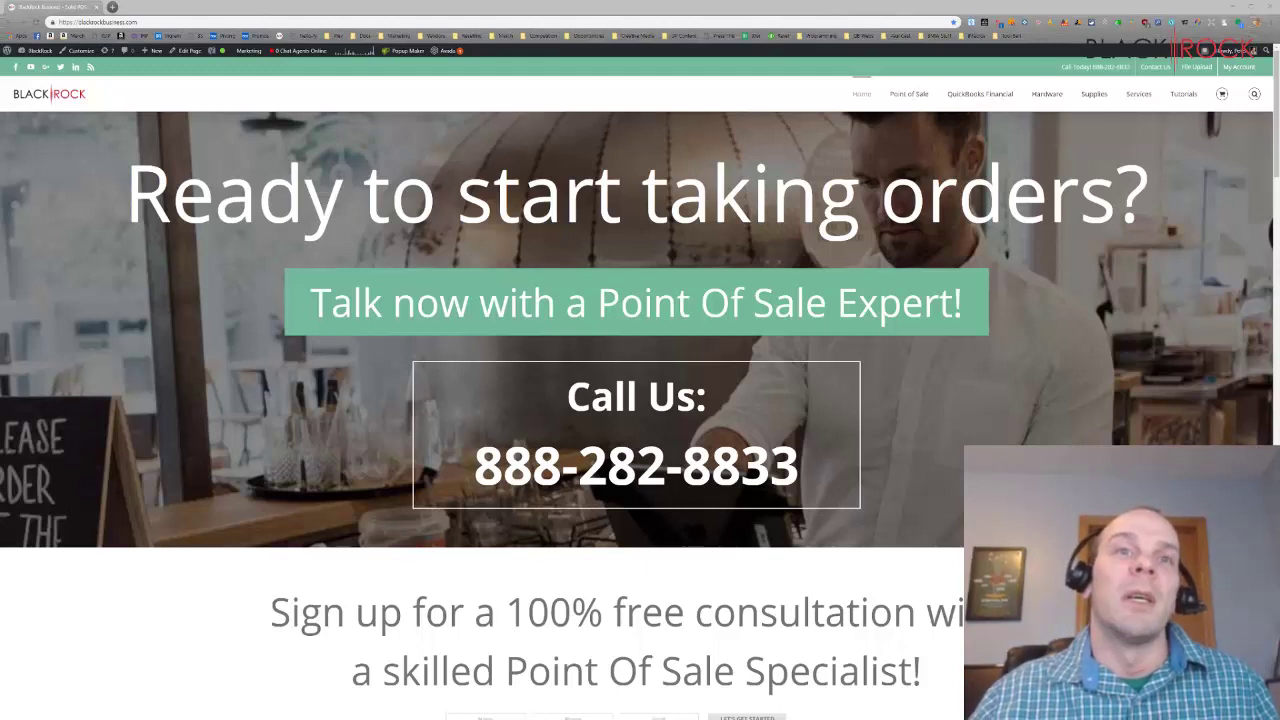
# - Start a new department from the department list and enter BOO as its department code
pyautogui.moveTo(257, 718)
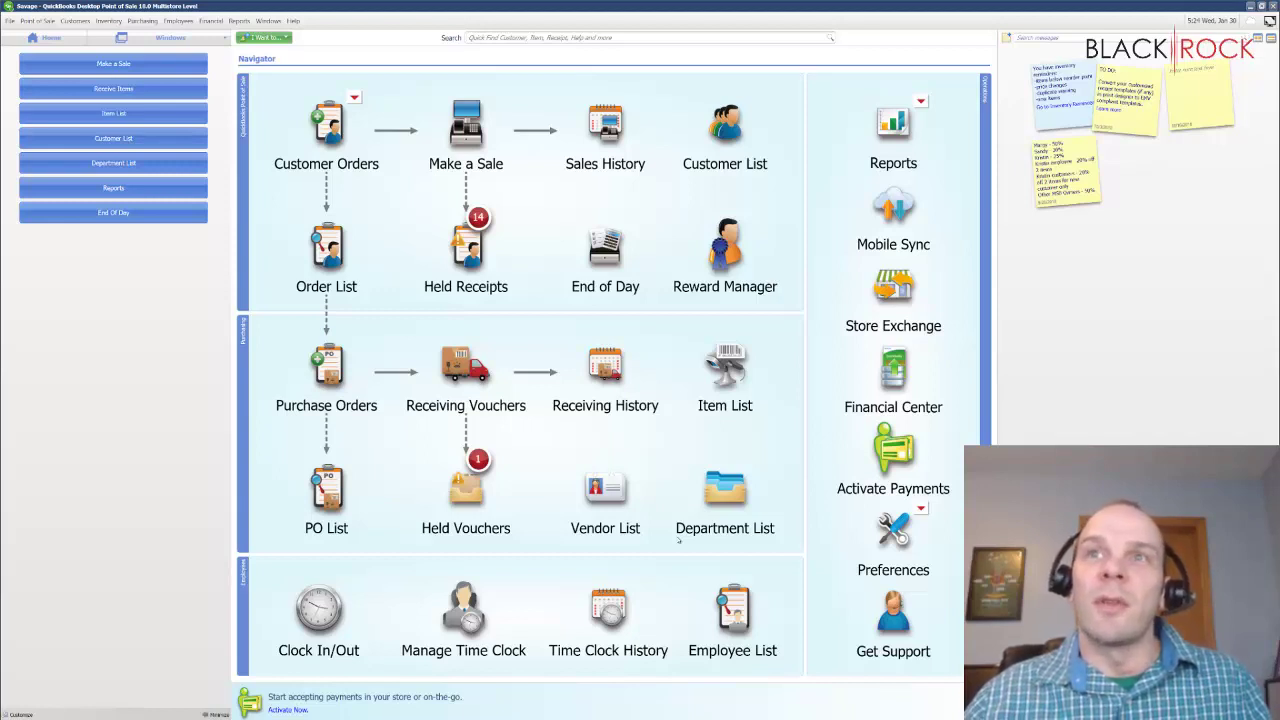
pyautogui.click(731, 493)
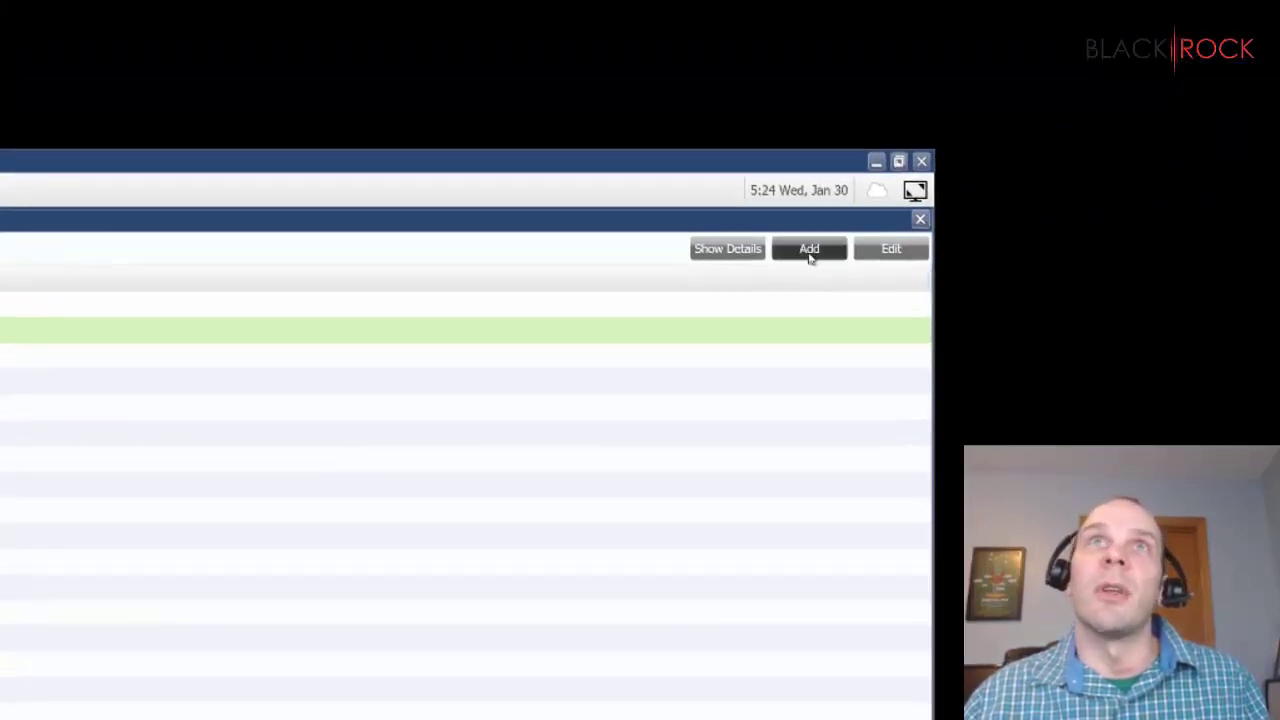
pyautogui.click(1240, 196)
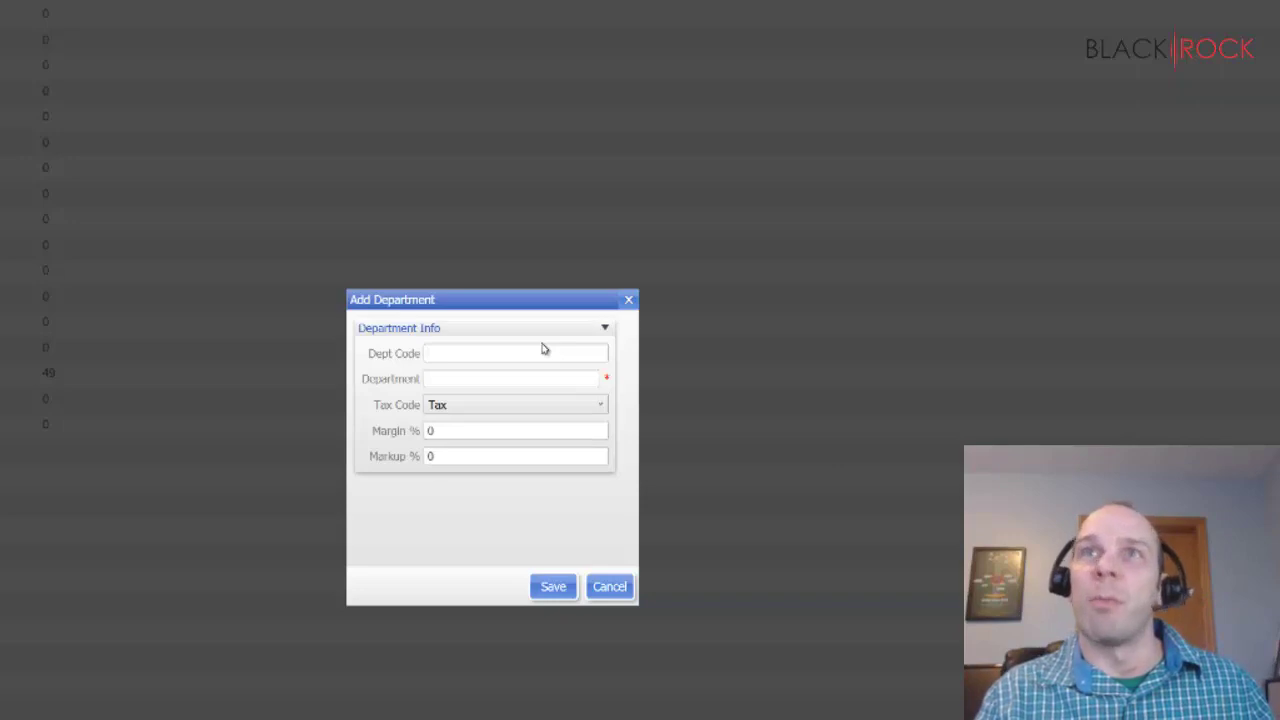
pyautogui.write('B00')
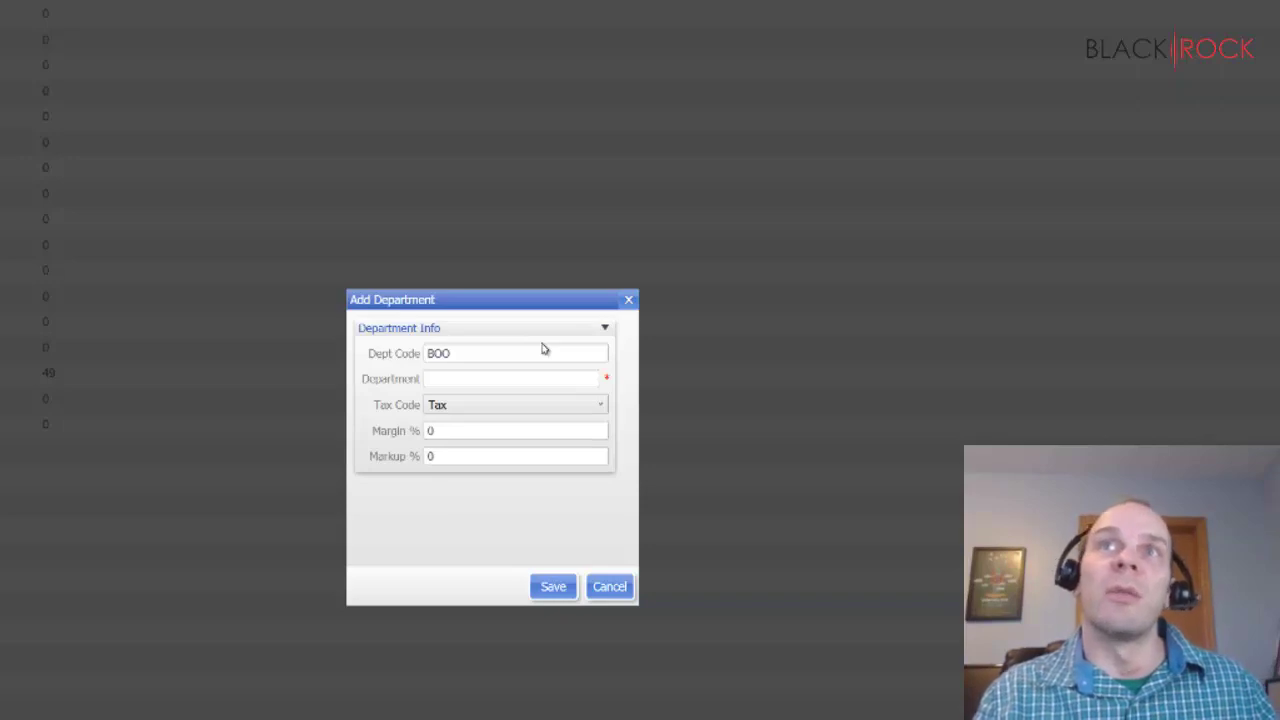
pyautogui.press('BackSpace')
pyautogui.press('BackSpace')
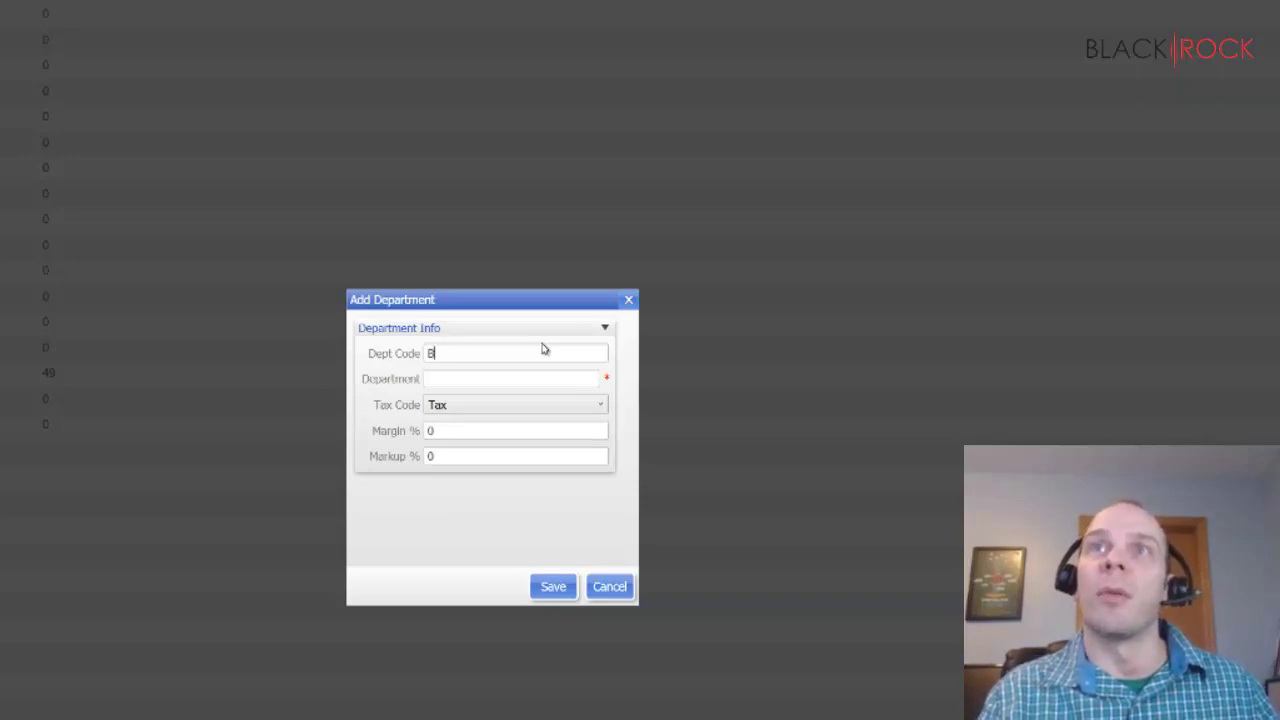
pyautogui.write('0')
pyautogui.press('BackSpace')
pyautogui.write('OT')
pyautogui.press('BackSpace')
pyautogui.write('O')
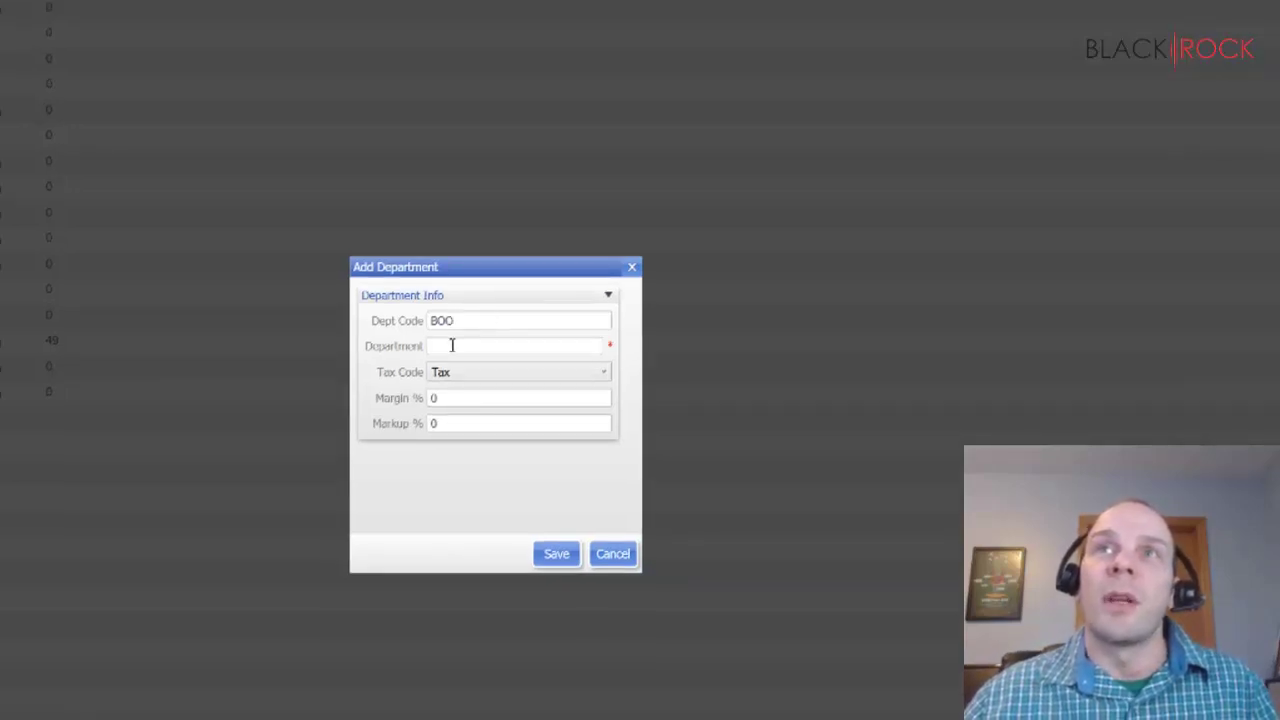
# - Name the new department Boots
pyautogui.click(452, 345)
pyautogui.write('Bo')
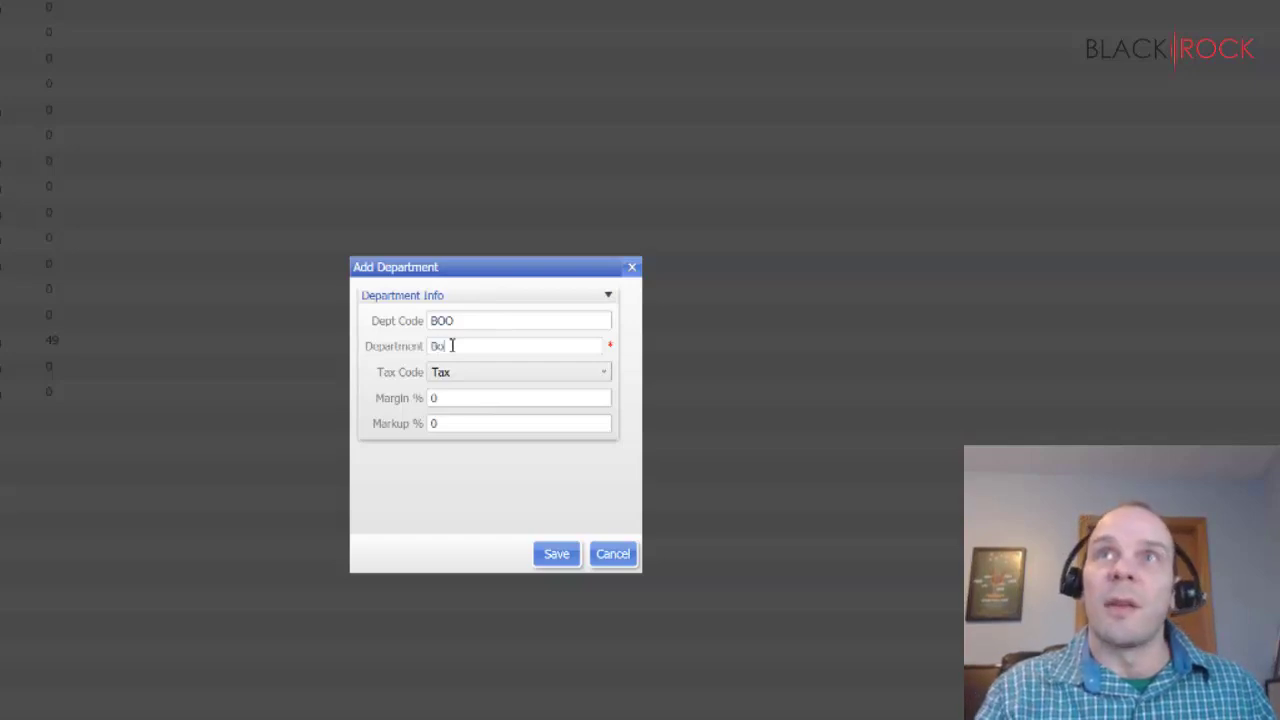
pyautogui.write('oks')
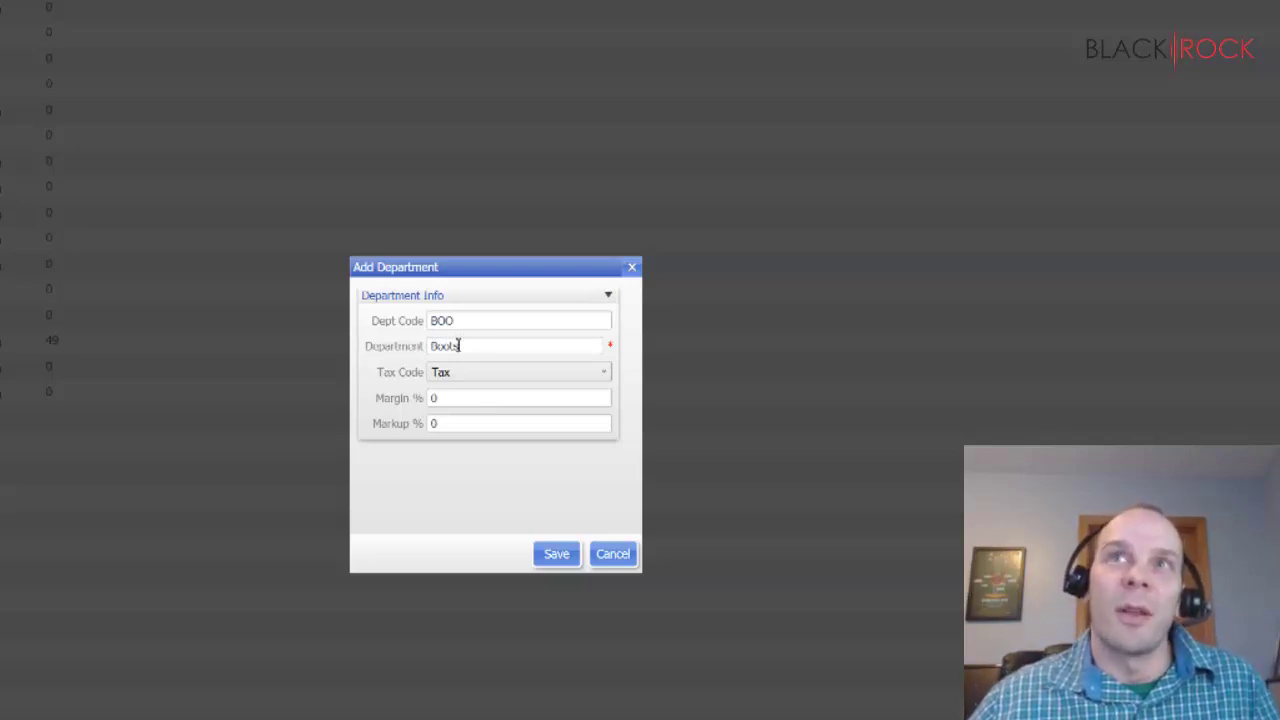
pyautogui.doubleClick(446, 346)
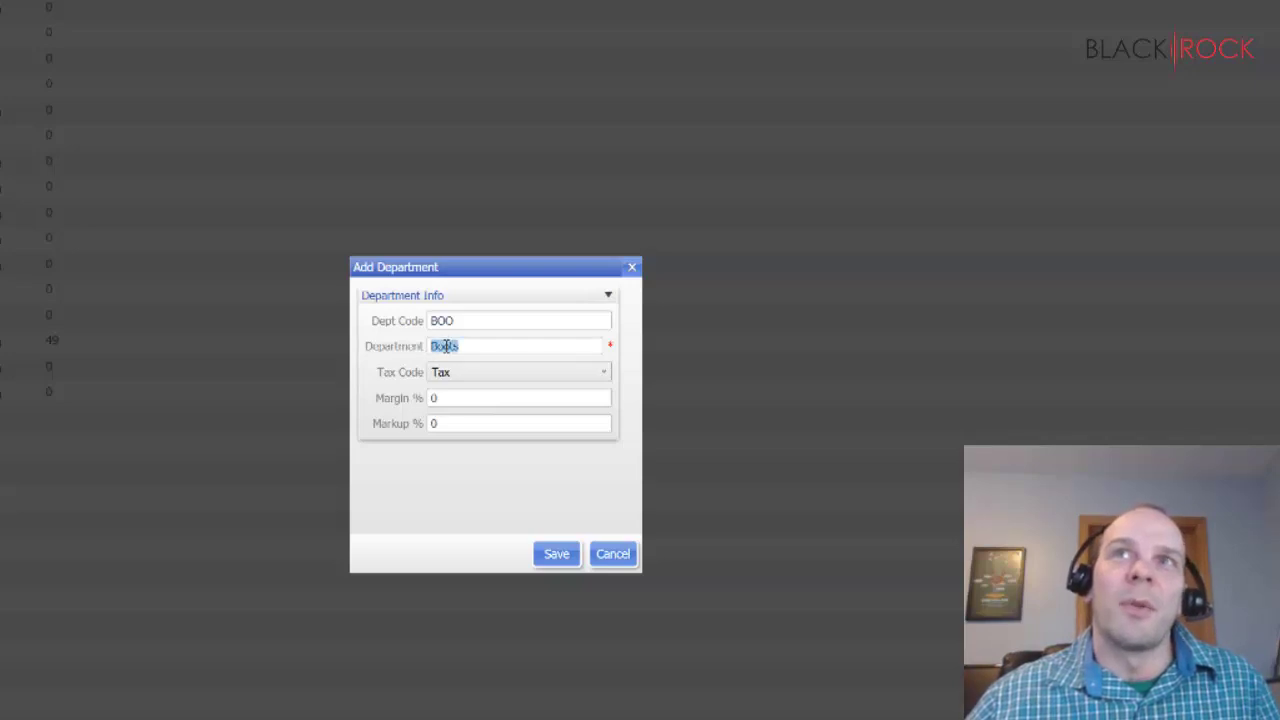
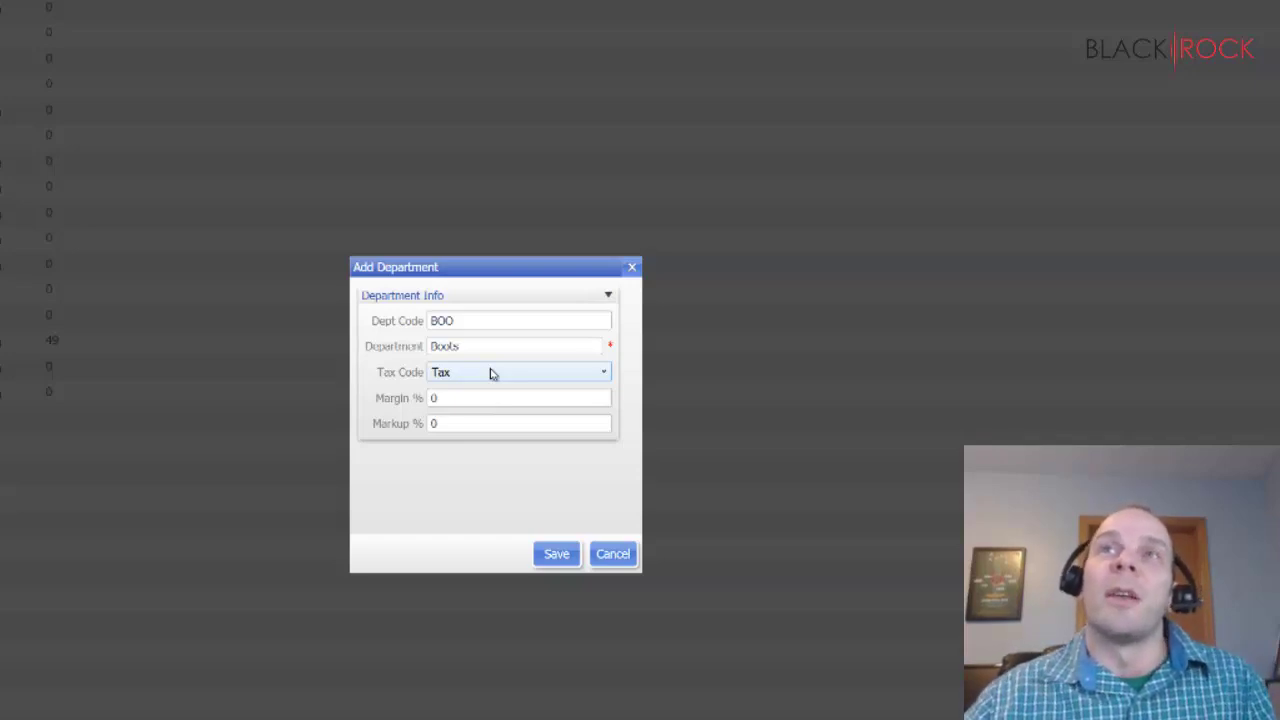
# - Try the Non tax code for the Boots department and return it to Tax
pyautogui.click(490, 373)
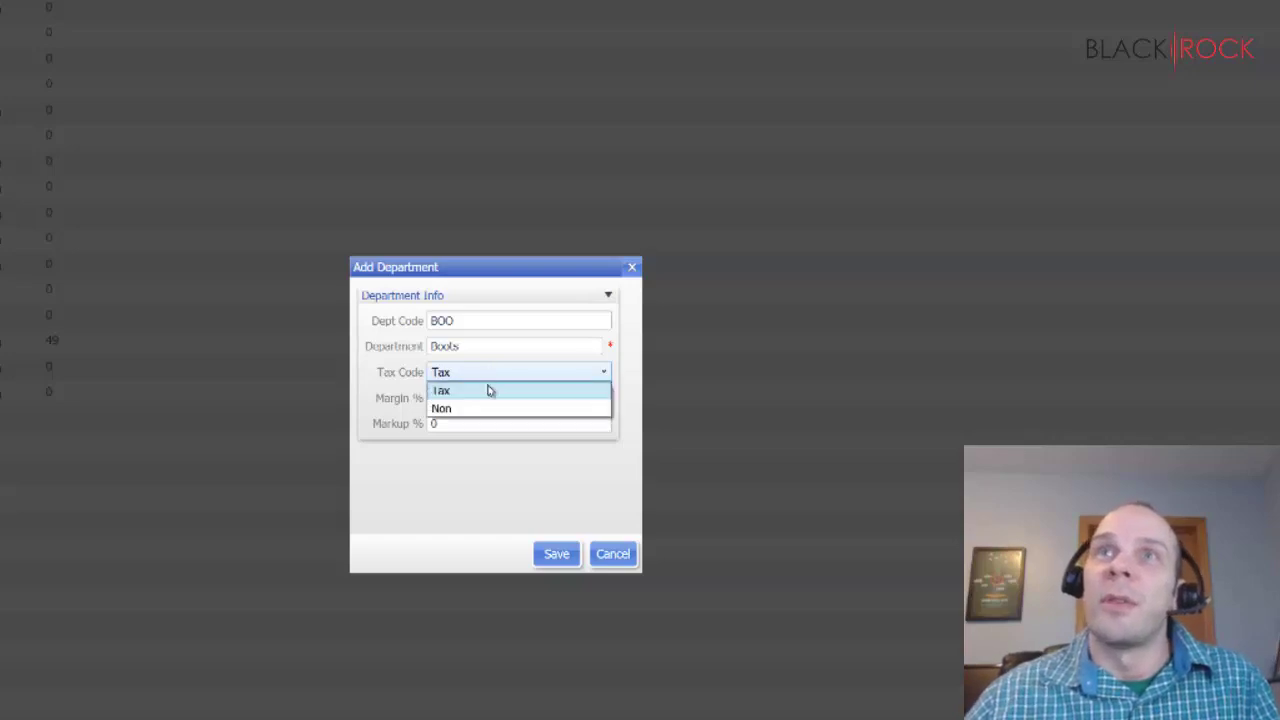
pyautogui.click(493, 407)
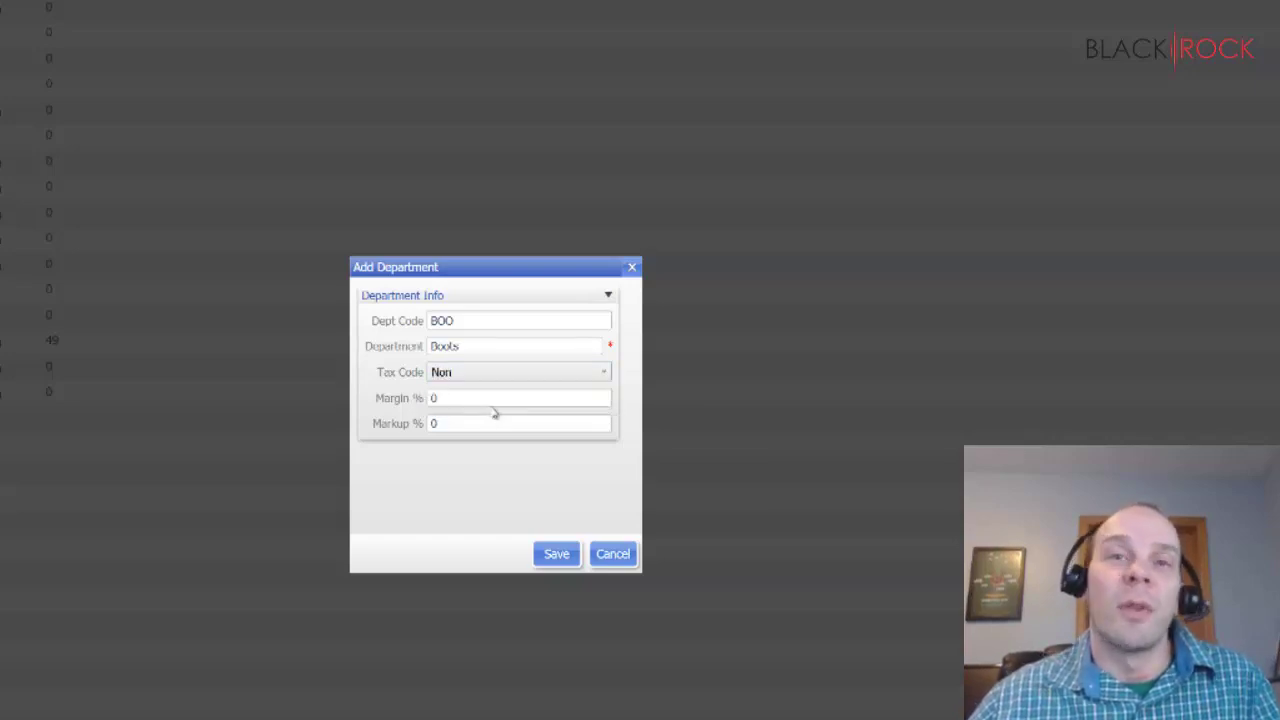
pyautogui.click(517, 374)
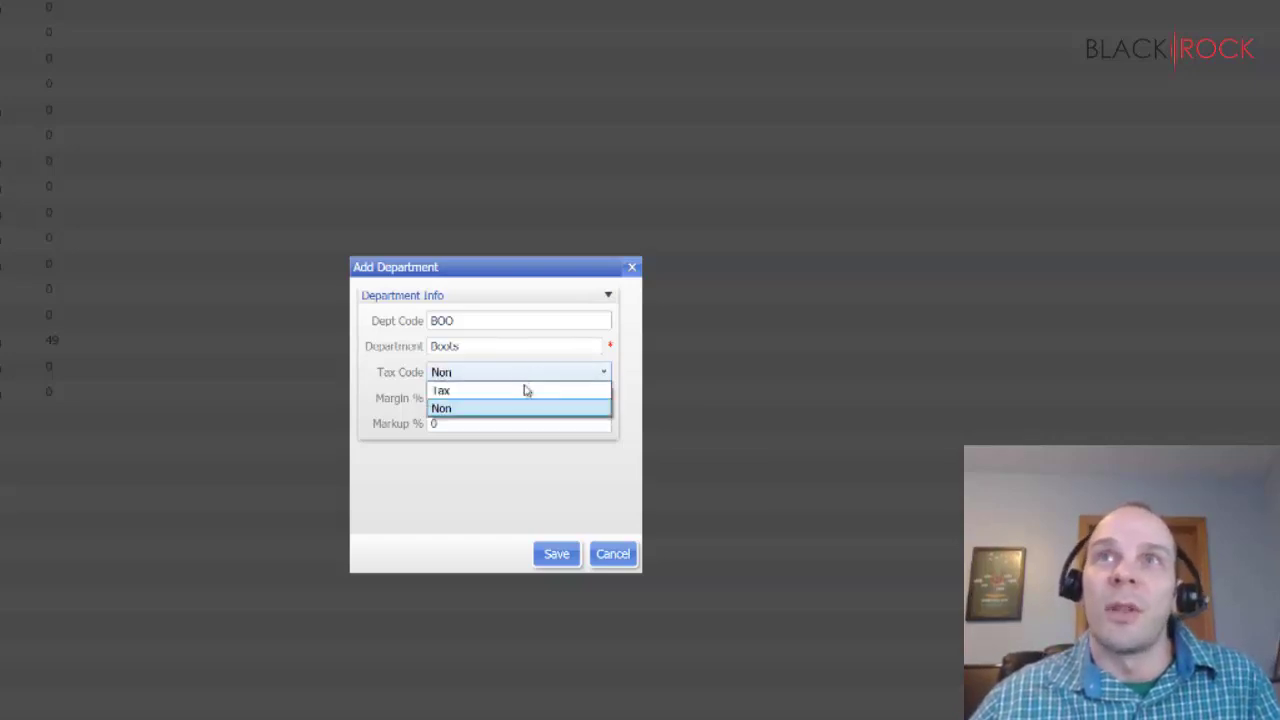
pyautogui.click(526, 391)
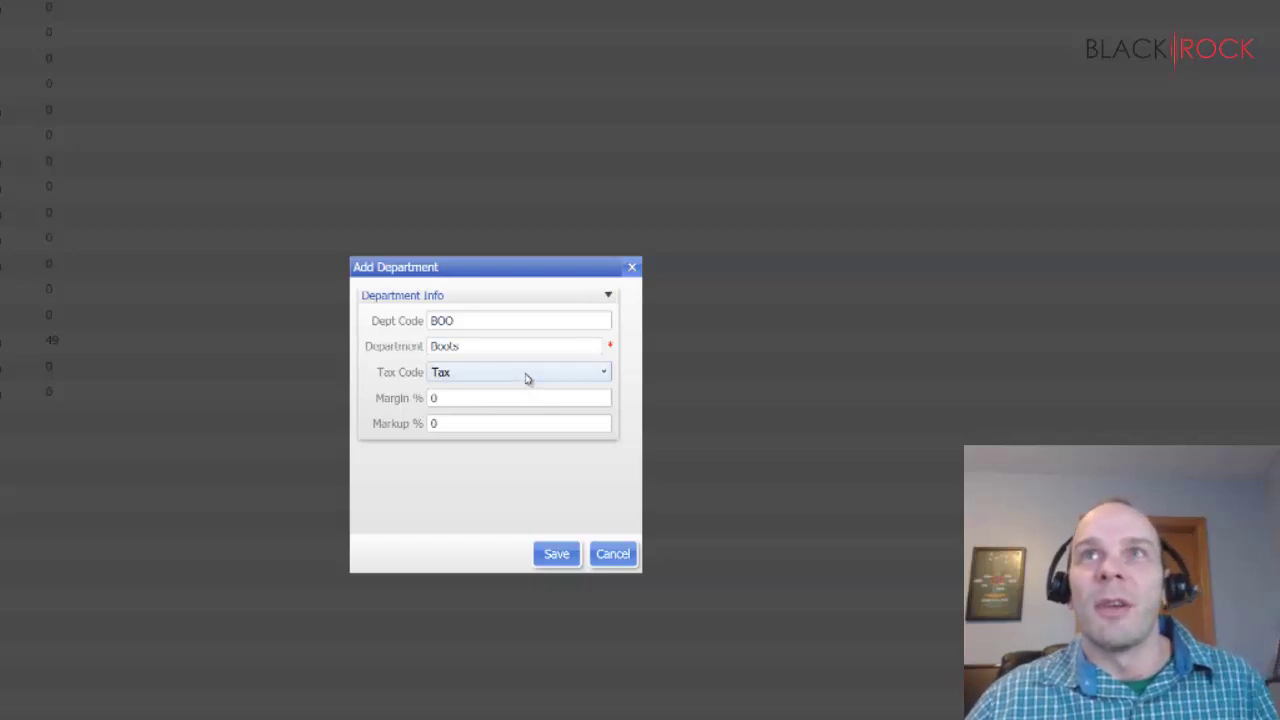
pyautogui.click(527, 376)
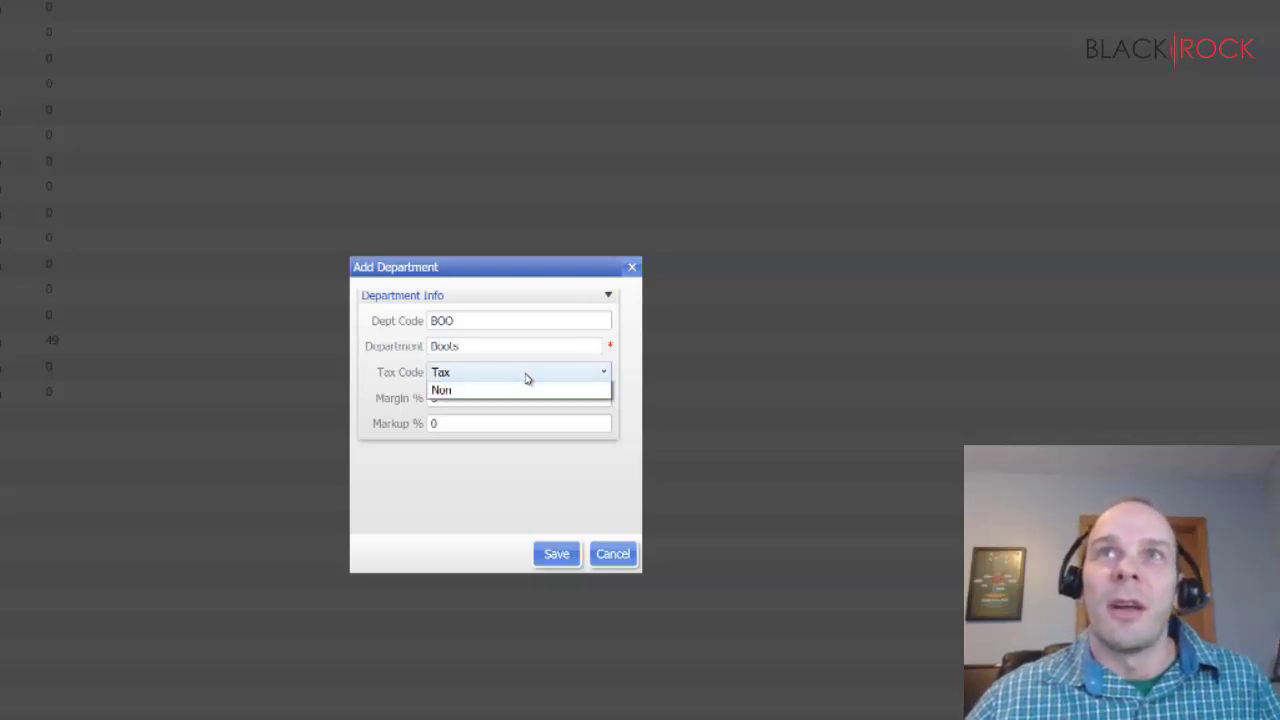
pyautogui.click(412, 372)
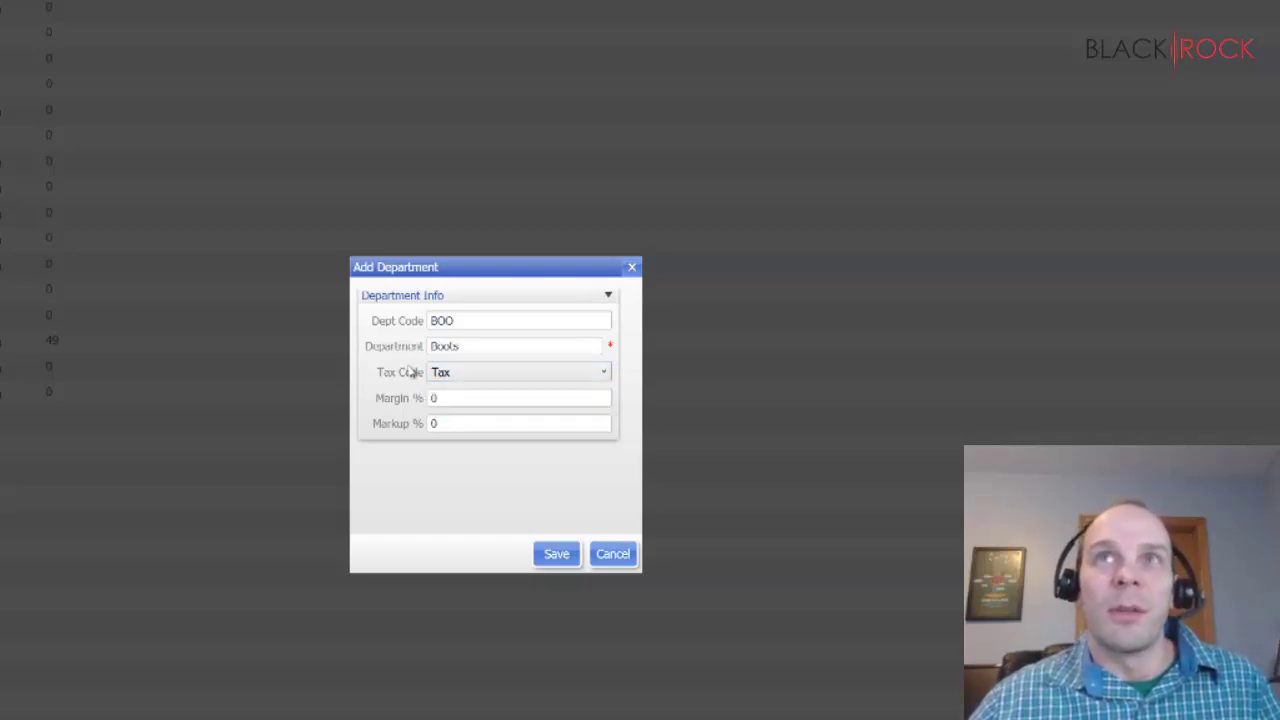
pyautogui.click(492, 378)
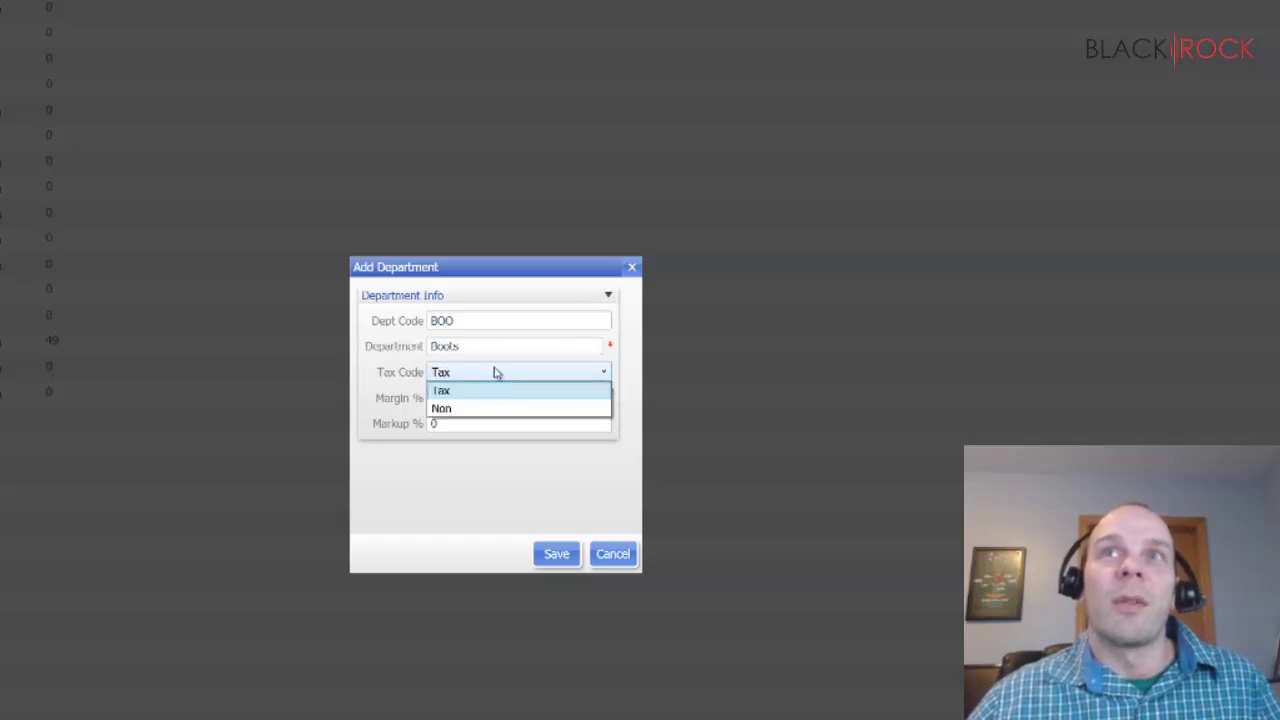
pyautogui.click(494, 372)
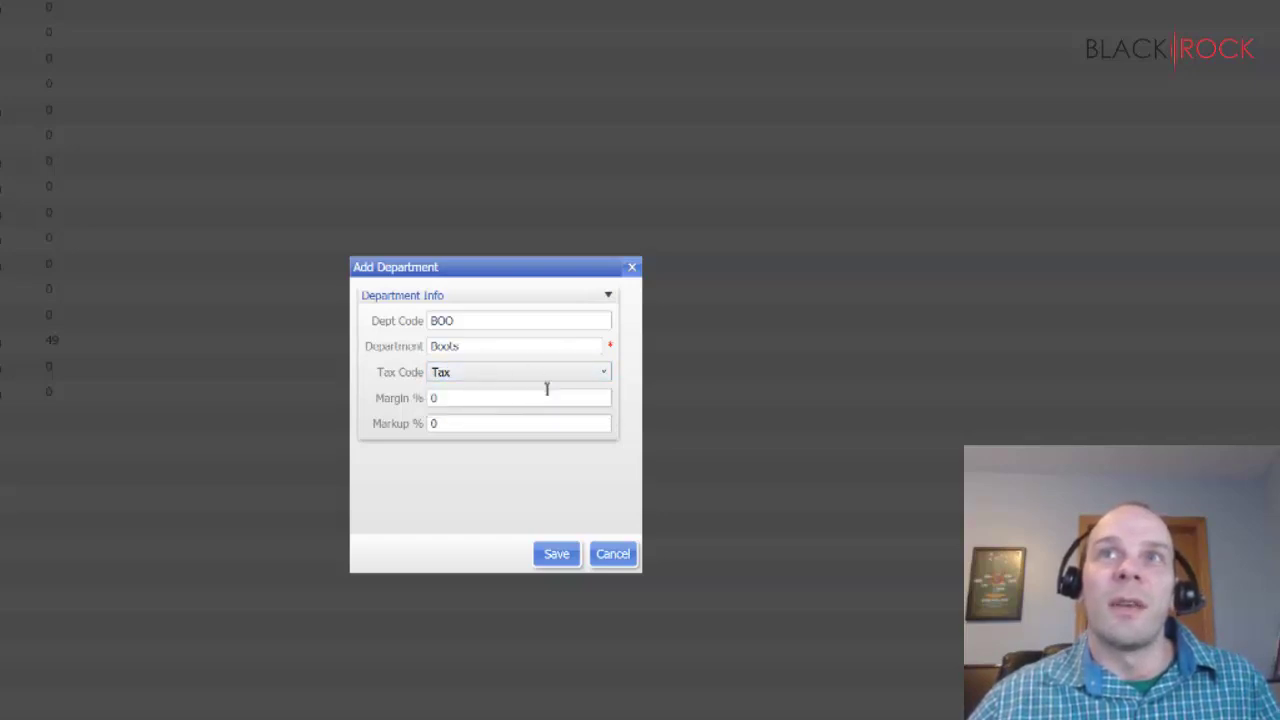
# - Set the Boots department's markup to 30% and save the department
pyautogui.click(464, 422)
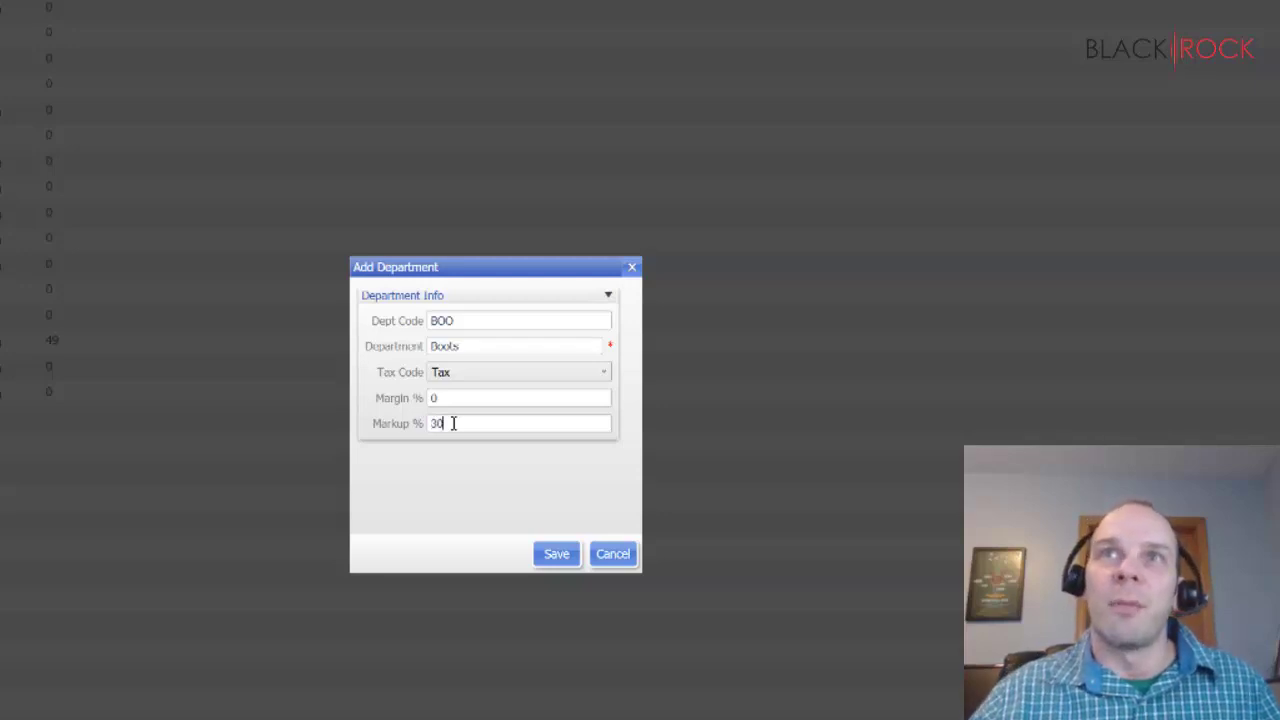
pyautogui.click(564, 558)
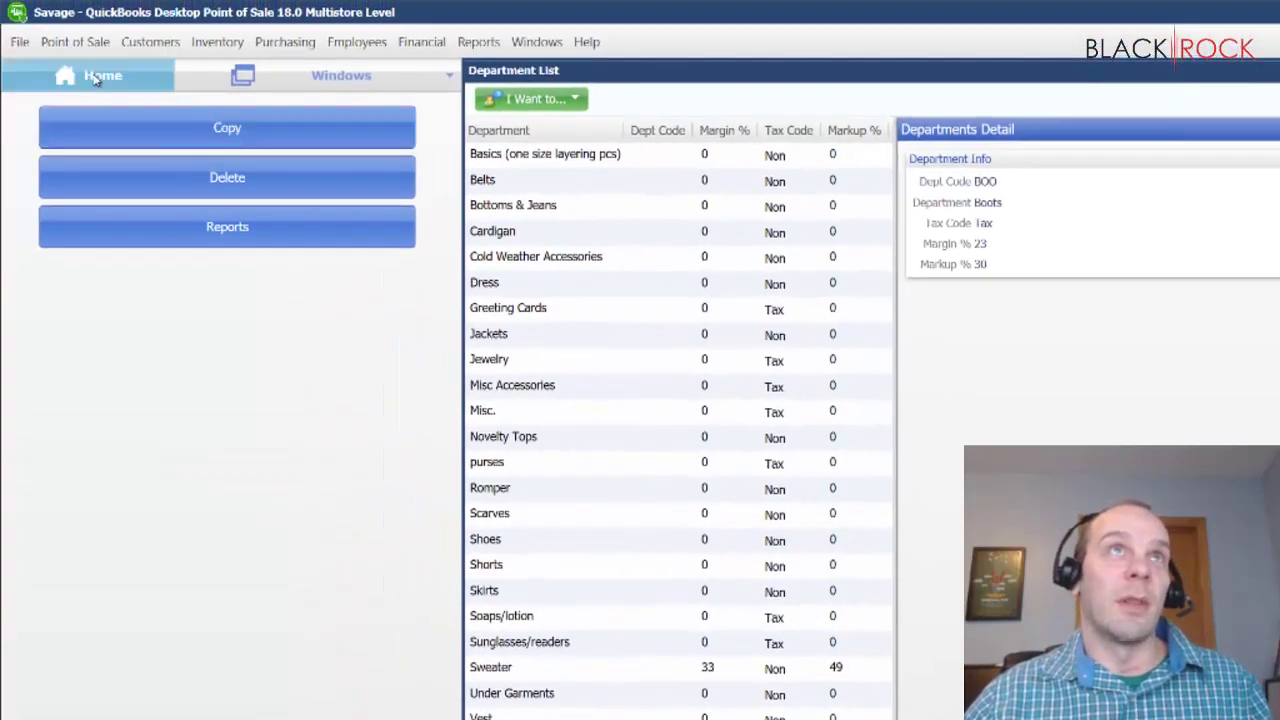
# - Start a new inventory item from the item list and name it Sweet Boots
pyautogui.click(217, 41)
pyautogui.click(217, 41)
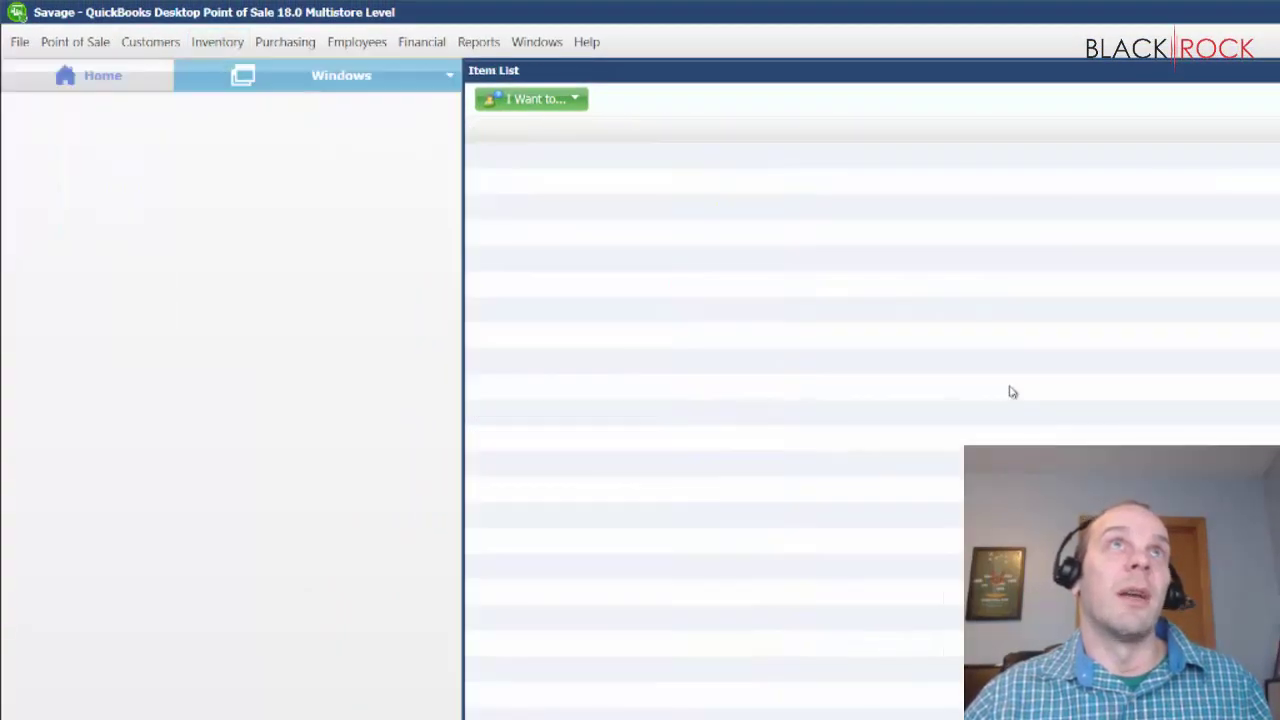
pyautogui.hotkey('ctrl', 'n')
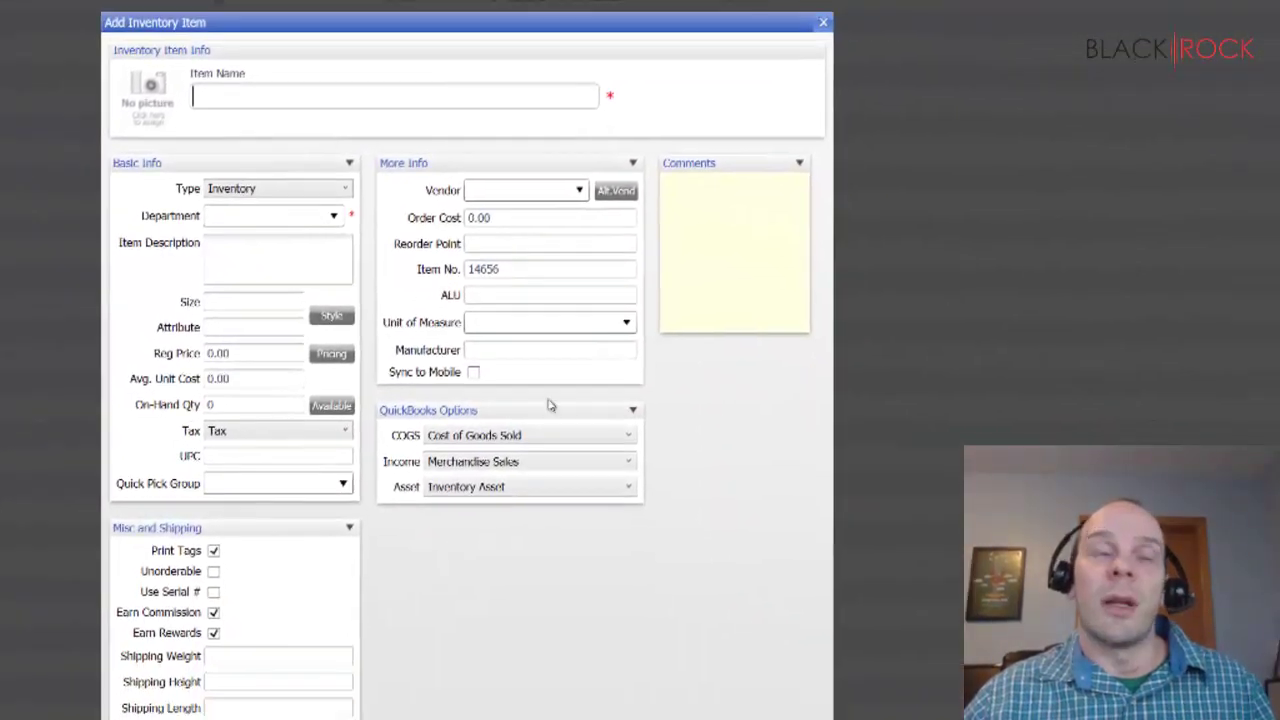
pyautogui.write('Sw')
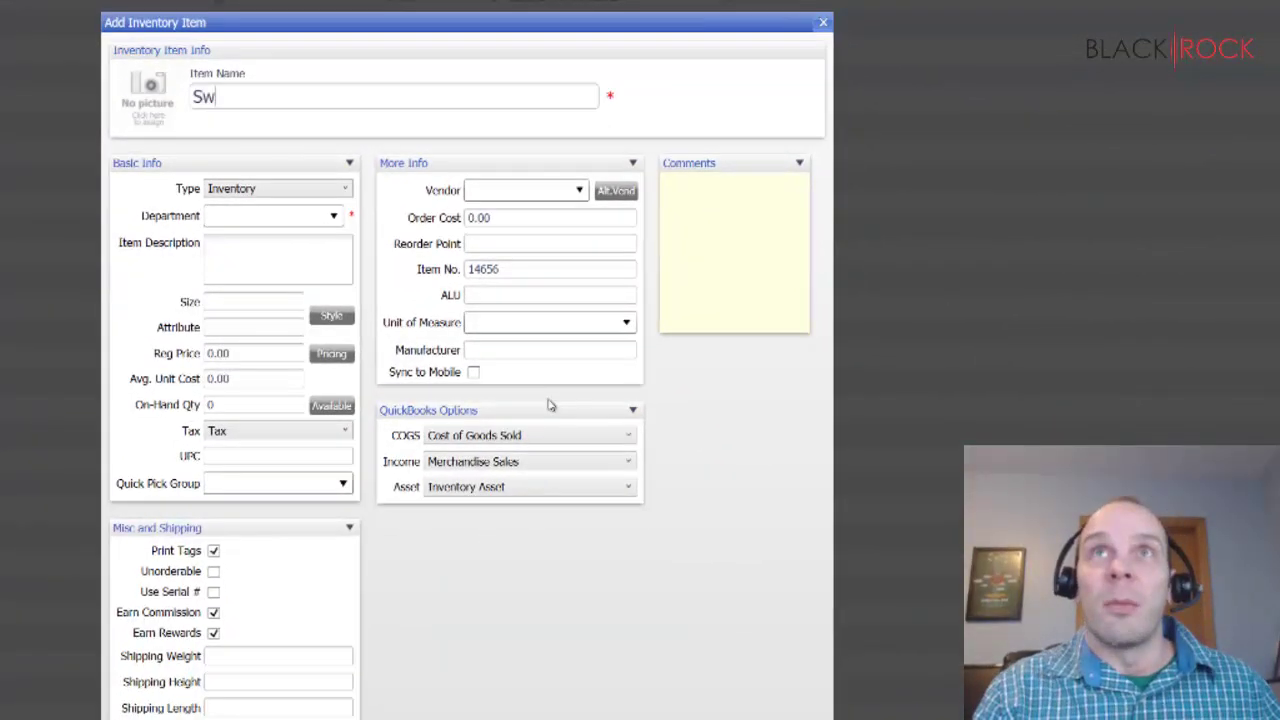
pyautogui.write('eet Boots')
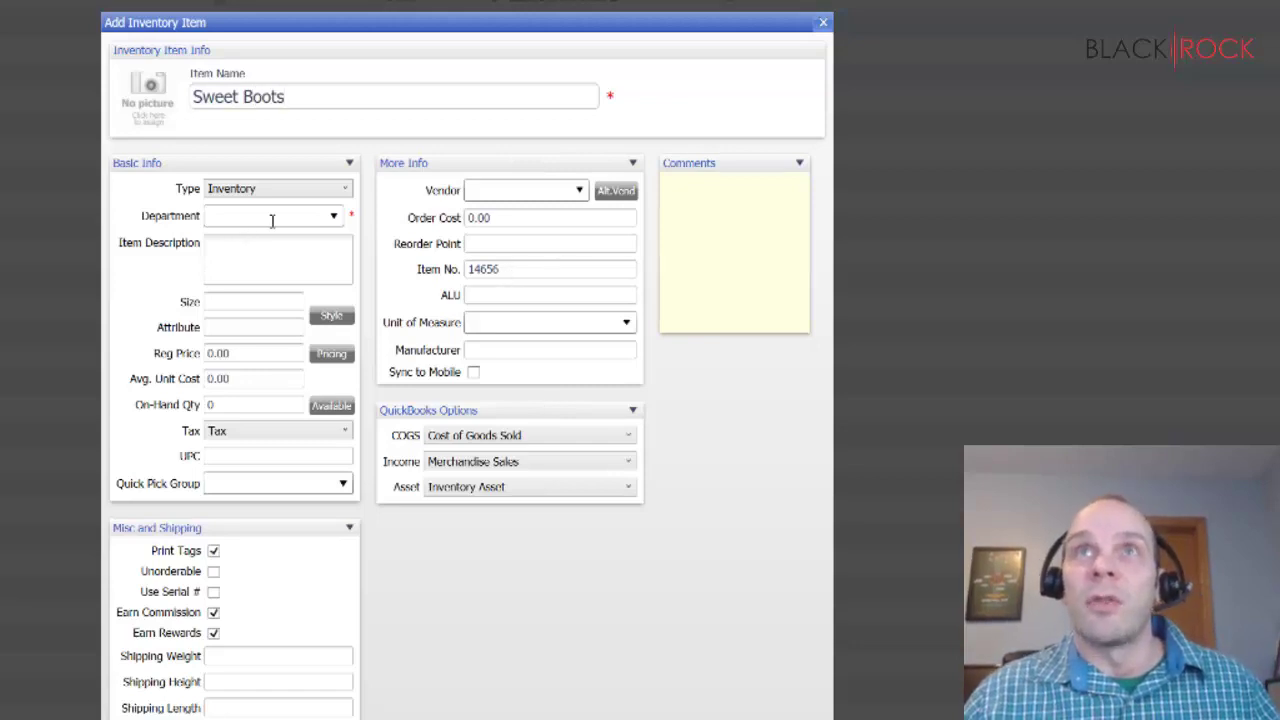
# - Assign the Sweet Boots item to the Boots department and discard the unsaved item
pyautogui.click(326, 217)
pyautogui.scroll(-5, 266, 410)
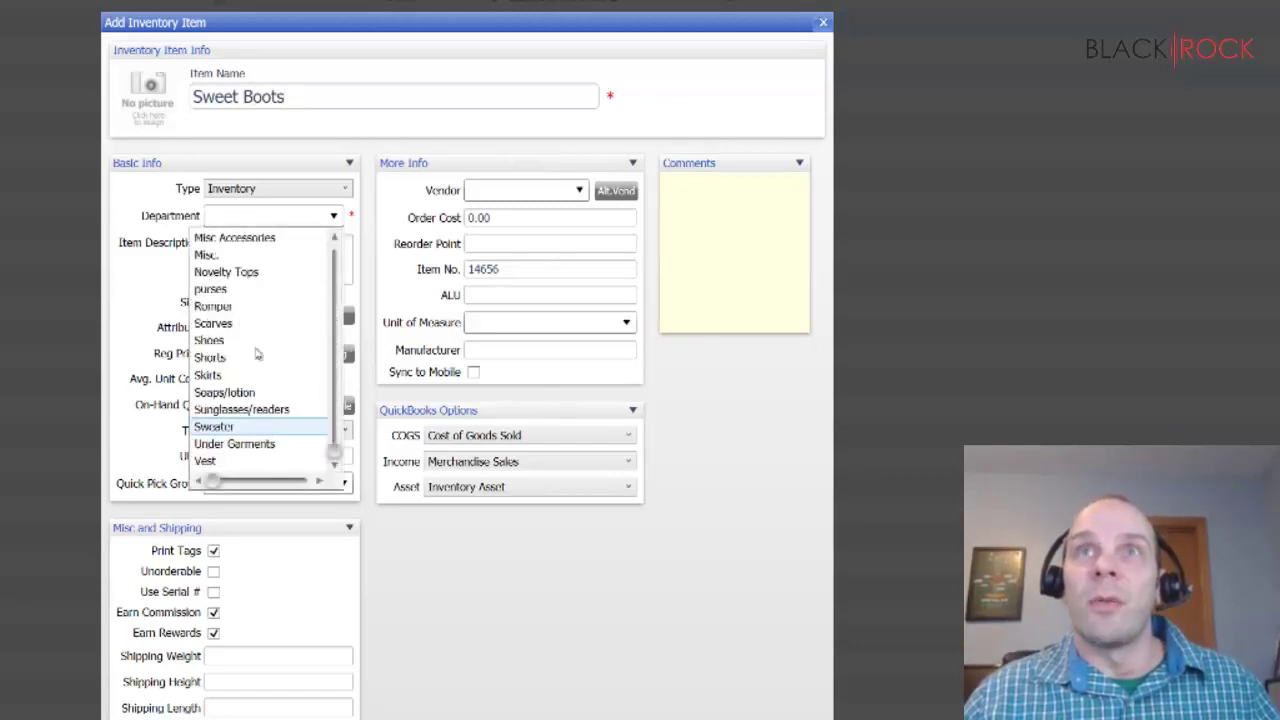
pyautogui.scroll(5, 260, 358)
pyautogui.click(232, 272)
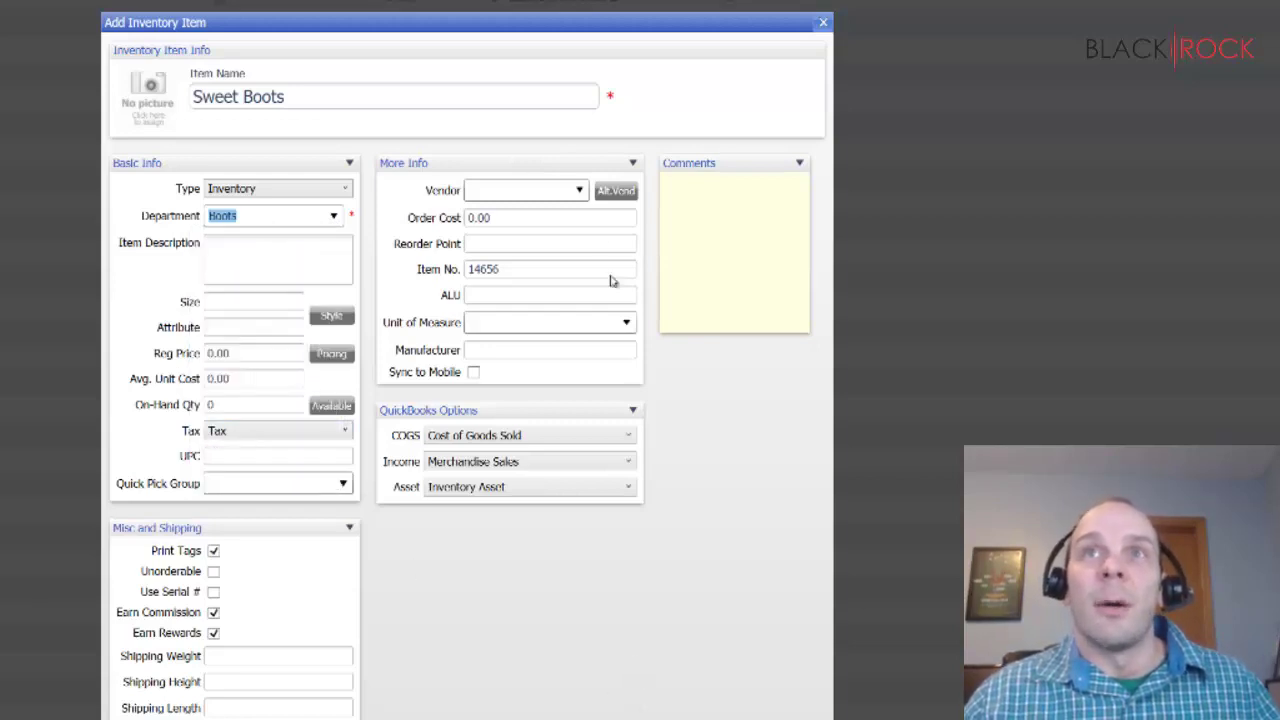
pyautogui.click(558, 220)
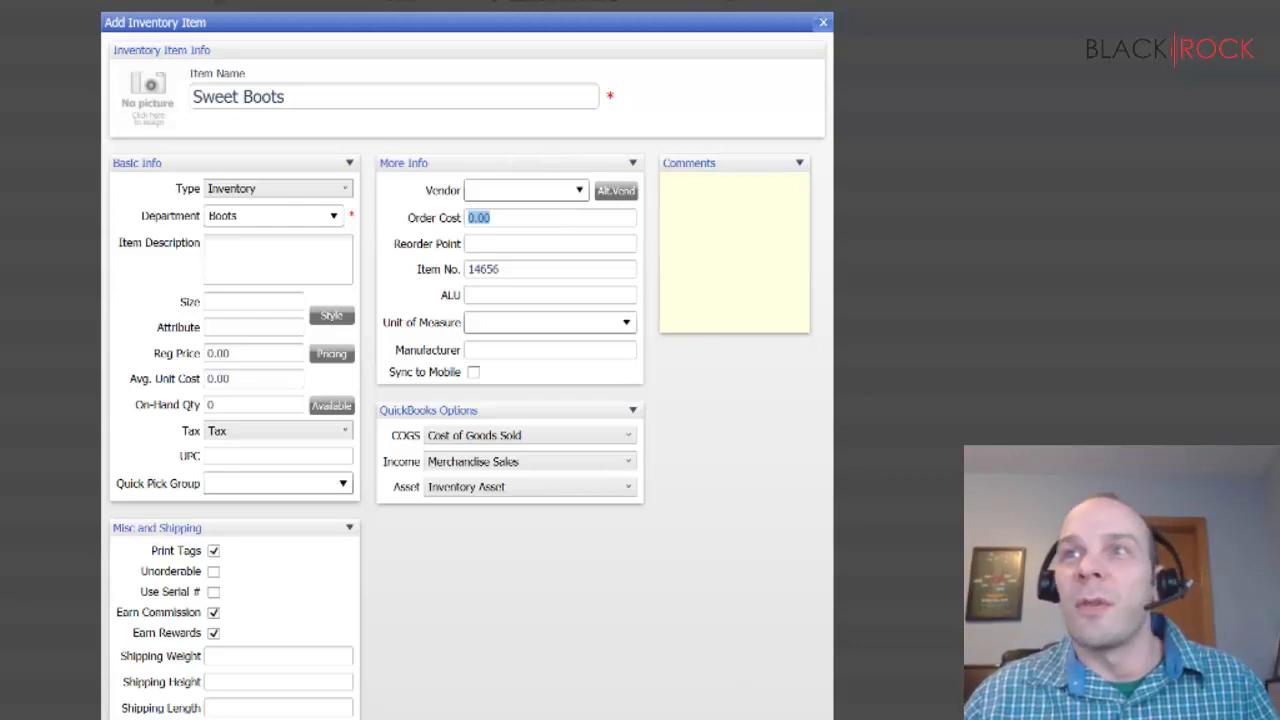
pyautogui.press('Escape')
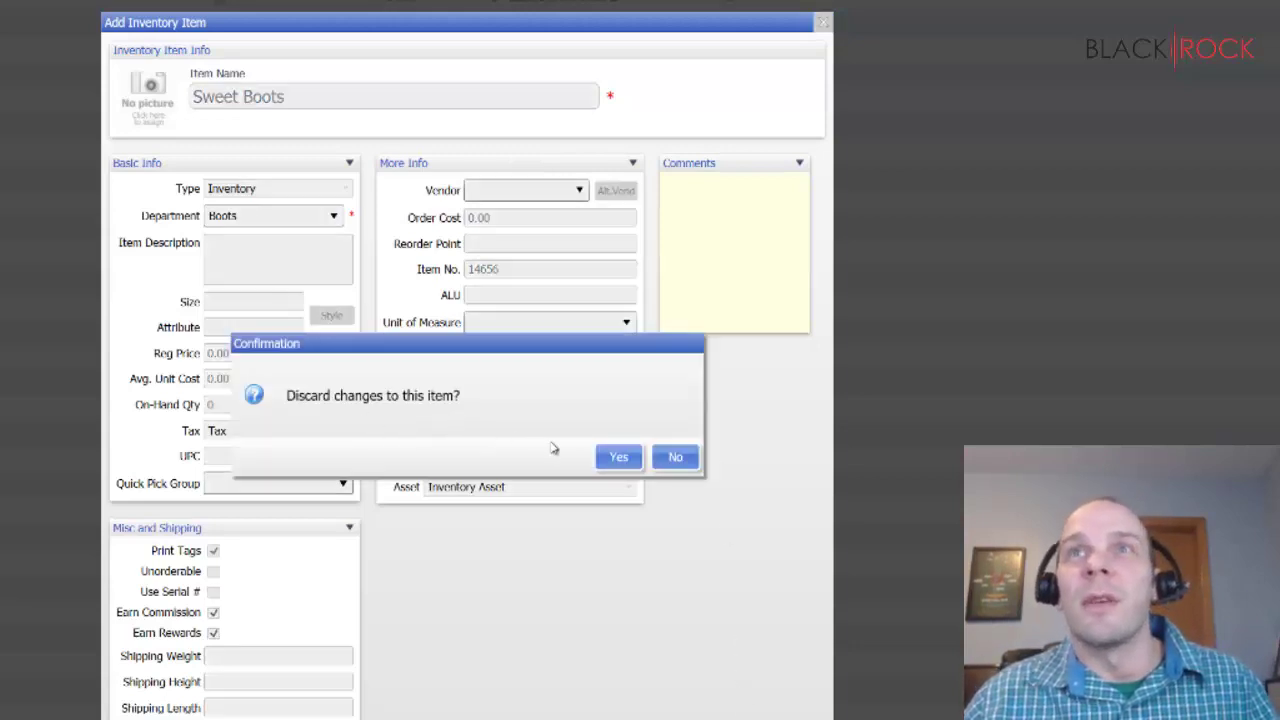
pyautogui.click(617, 456)
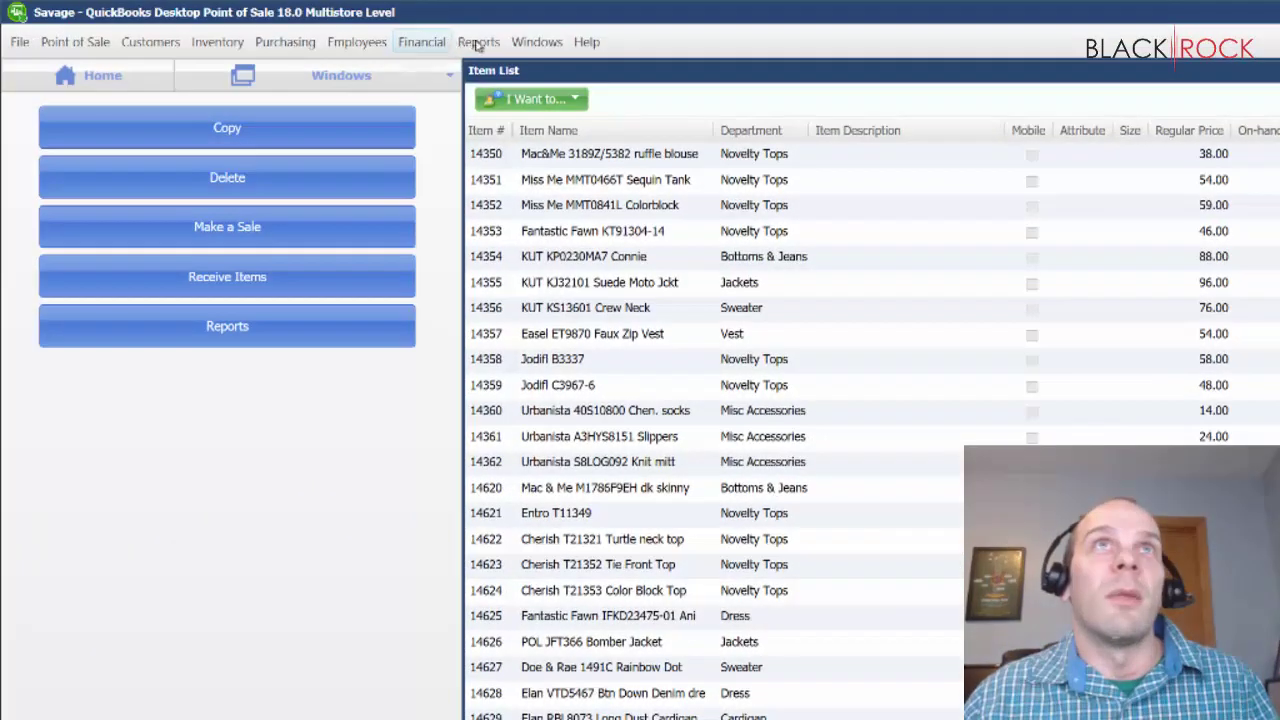
# - Run the Item Summary report from the general sales reports
pyautogui.click(479, 44)
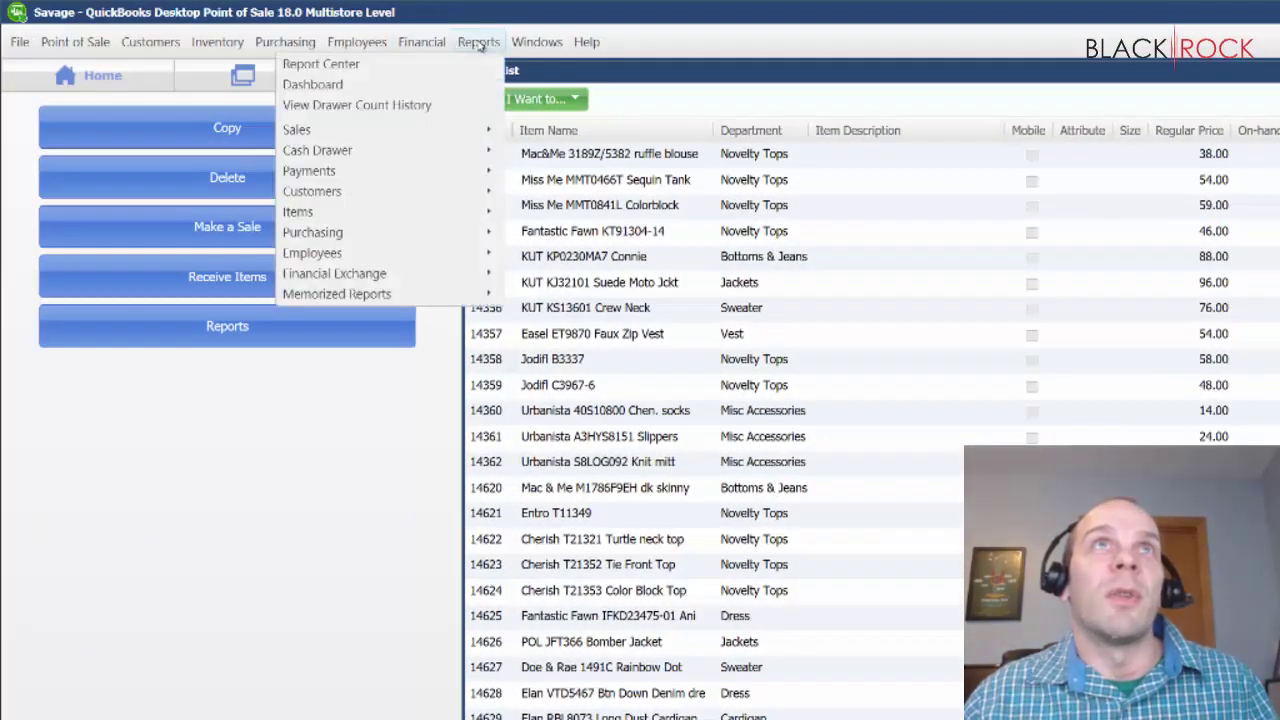
pyautogui.moveTo(483, 131)
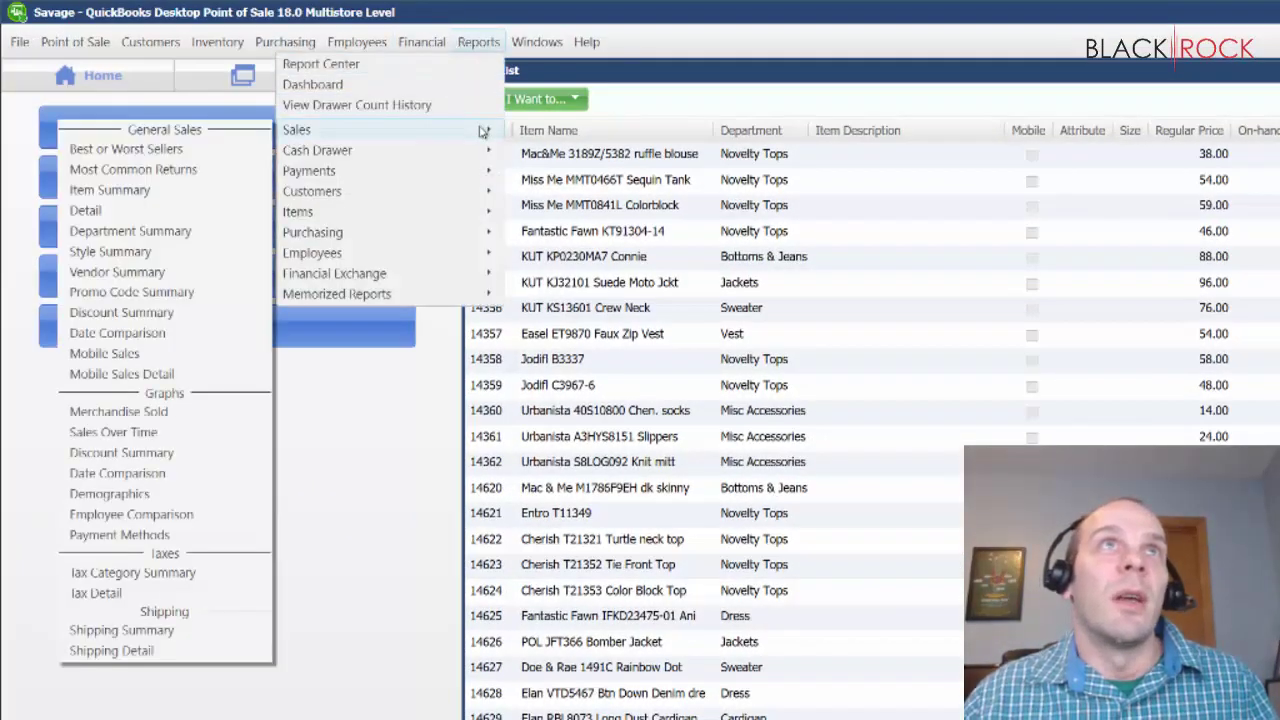
pyautogui.click(192, 199)
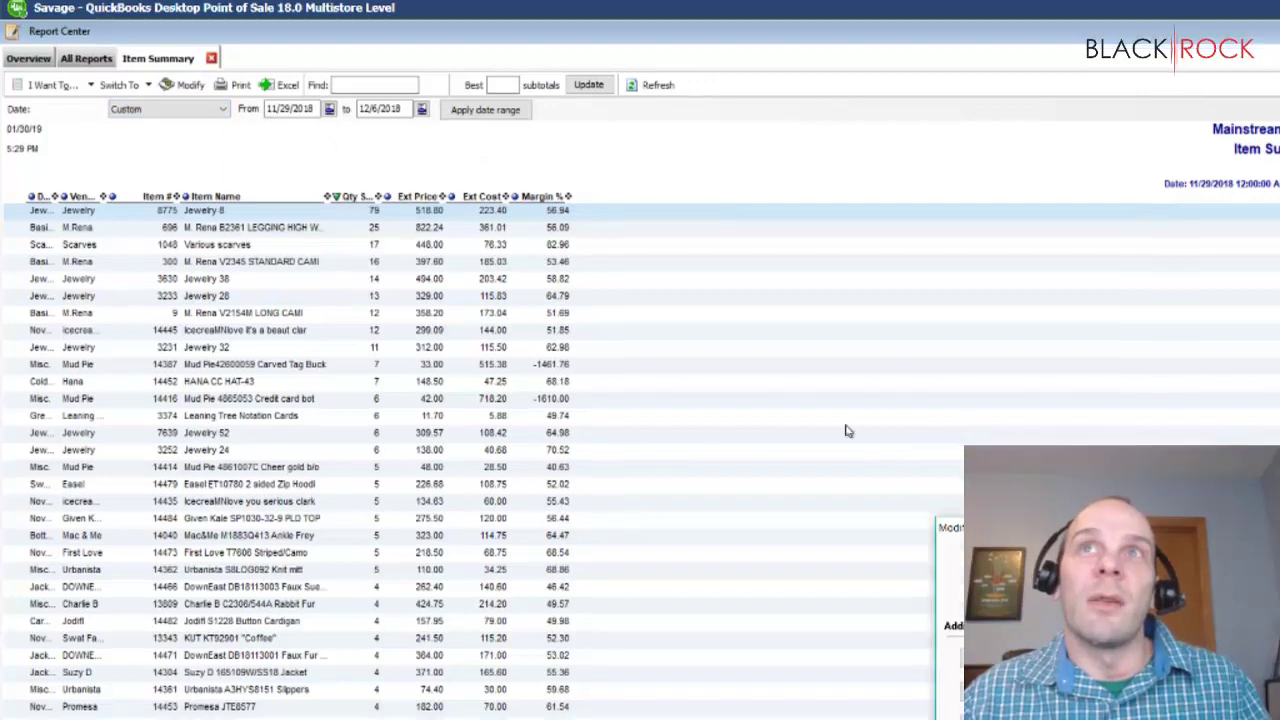
# - Examine the column and sorting options for modifying the Item Summary report and close them
pyautogui.click(190, 89)
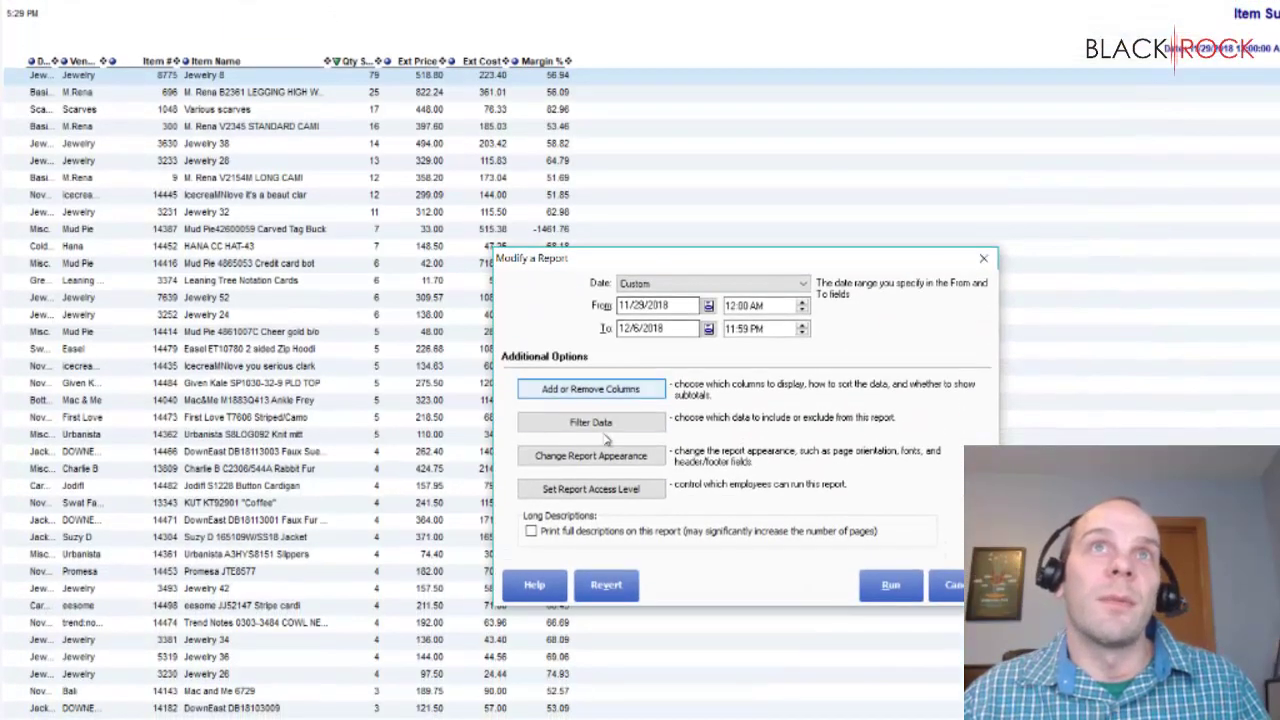
pyautogui.click(612, 388)
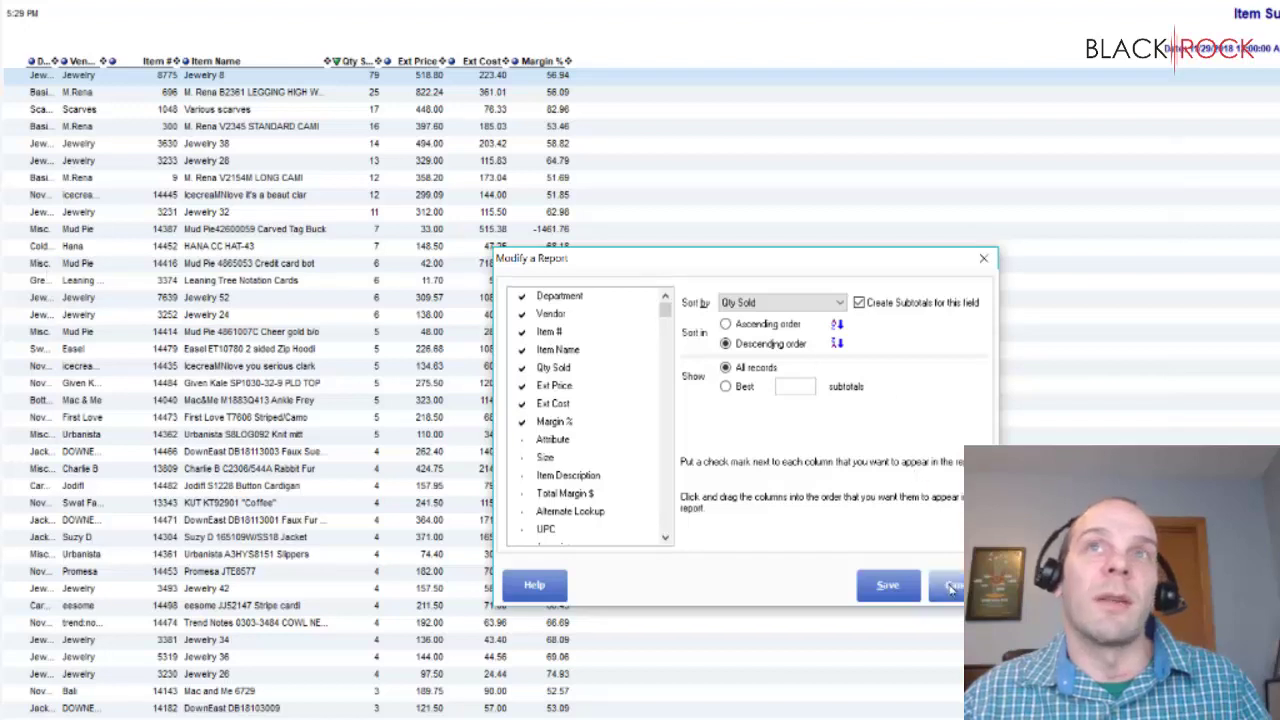
pyautogui.click(888, 585)
pyautogui.click(945, 585)
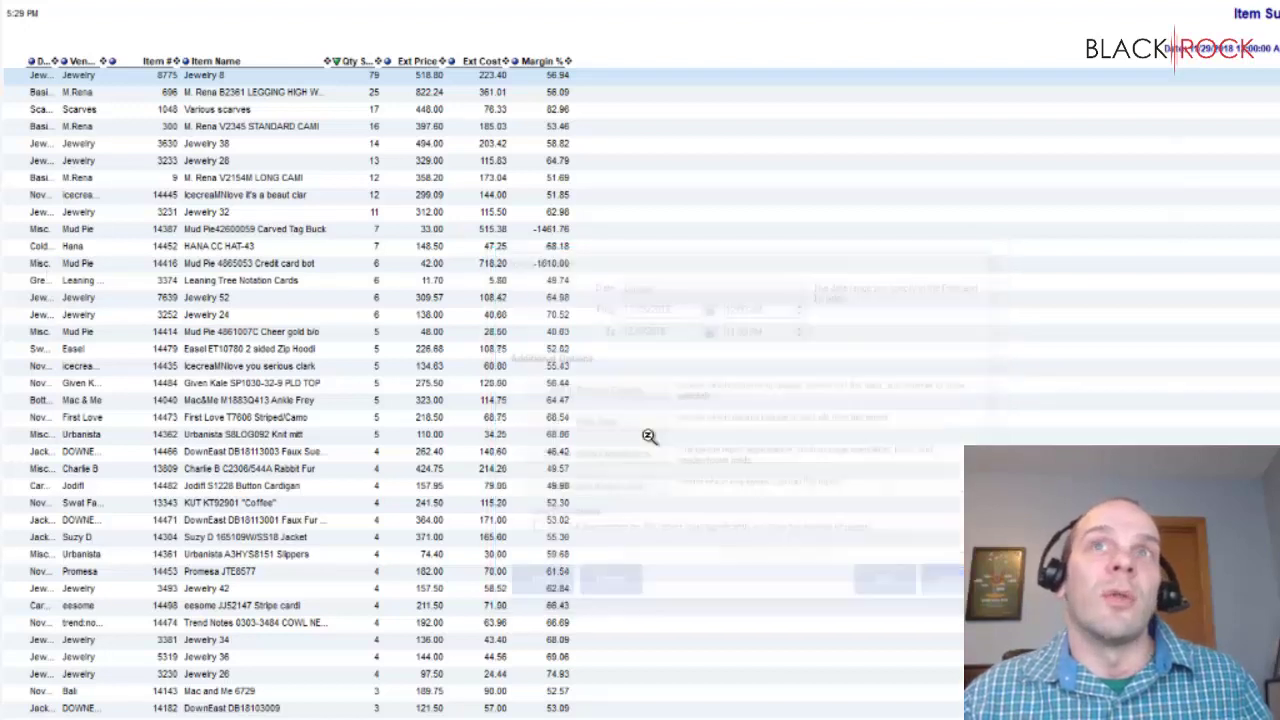
# - Widen the Department column of the Item Summary report and sort the report by department
pyautogui.moveTo(58, 61); pyautogui.dragTo(121, 63)
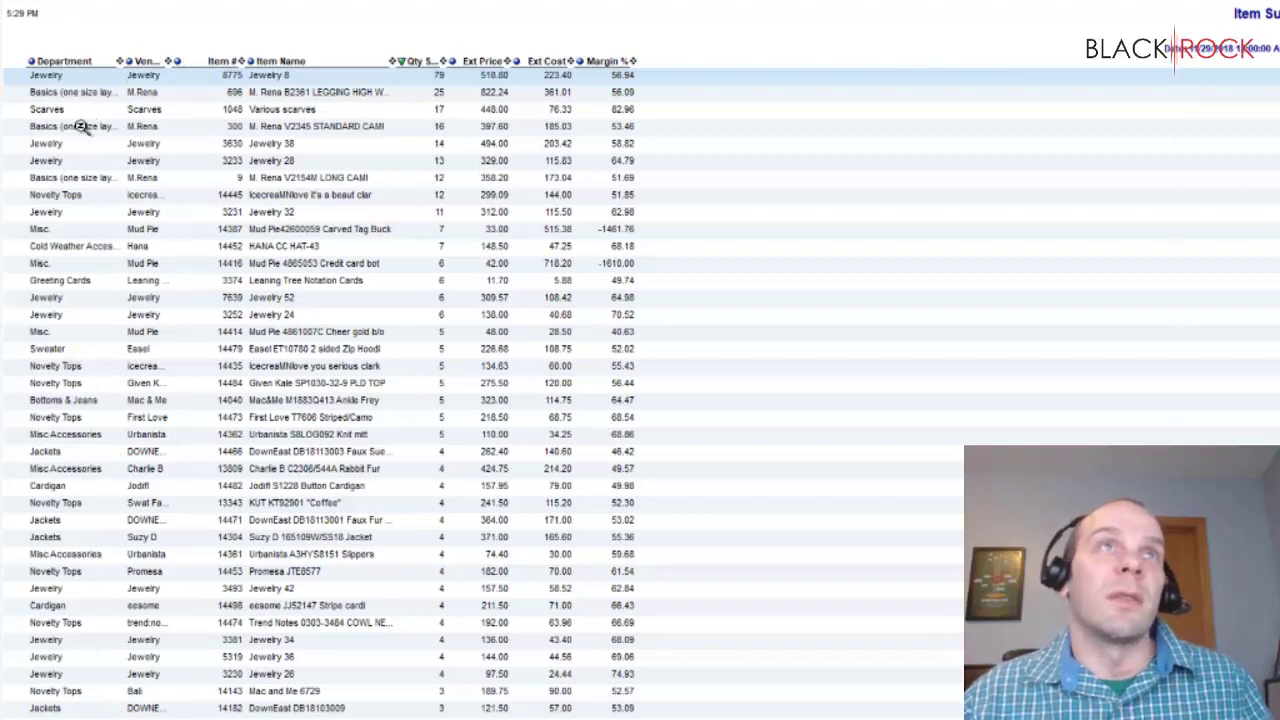
pyautogui.click(72, 62)
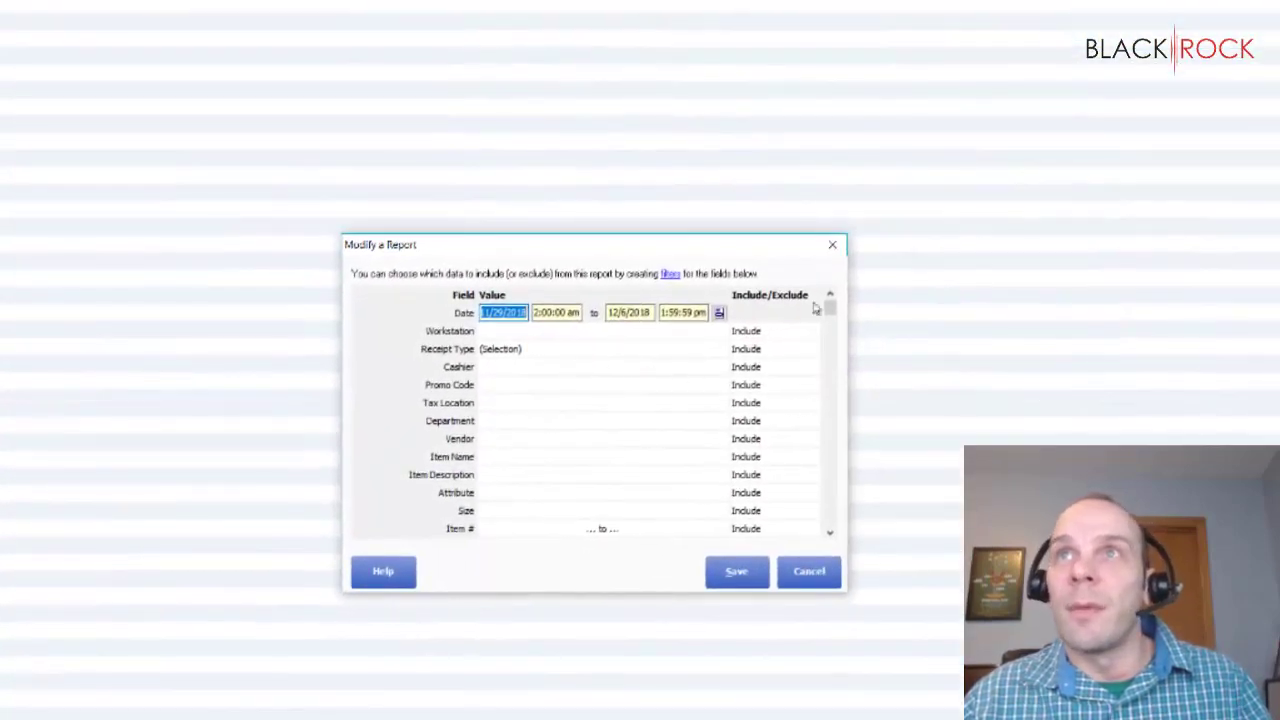
# - Examine the full list of filter fields available for modifying the report, from workstation through mobile sale
pyautogui.click(829, 534)
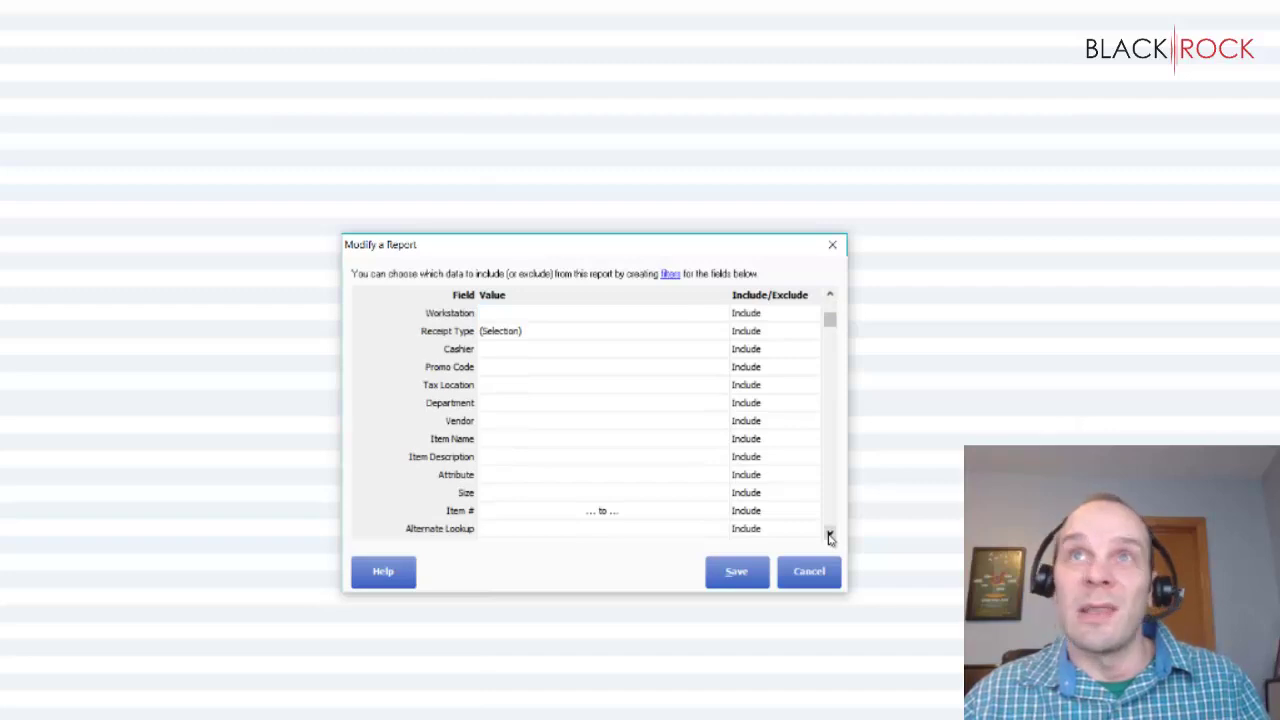
pyautogui.click(829, 535)
pyautogui.click(829, 535)
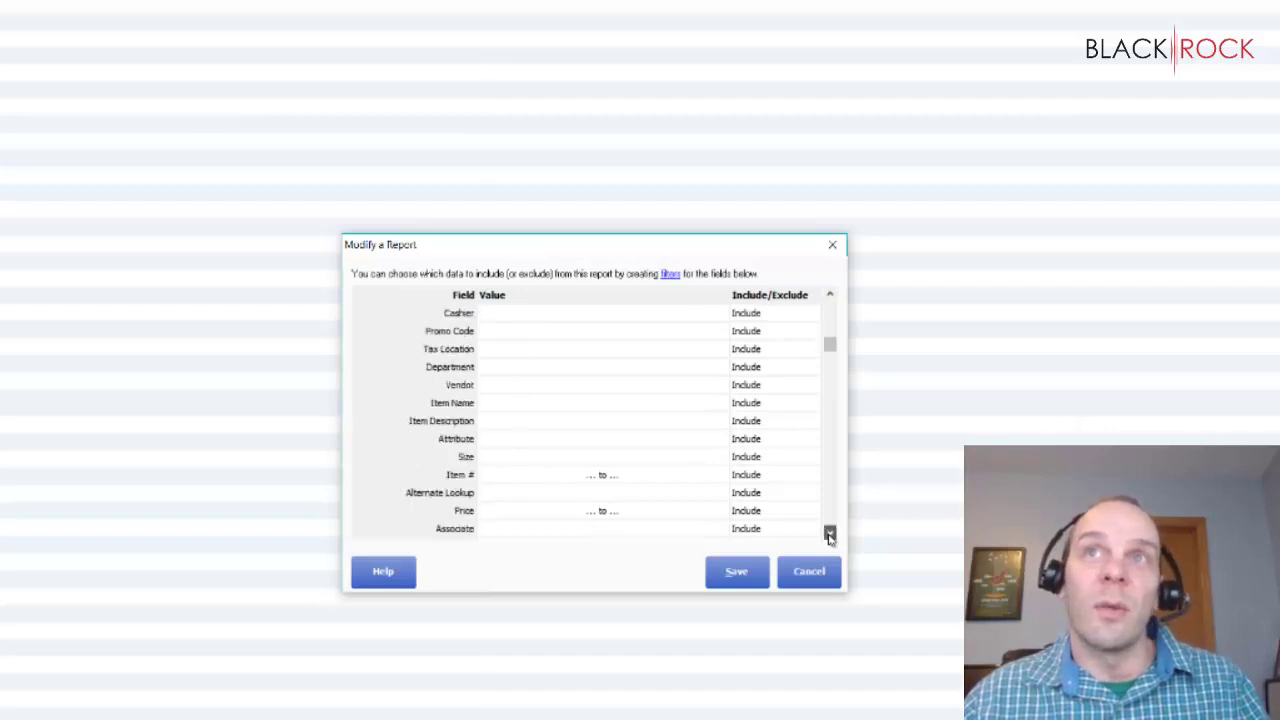
pyautogui.click(829, 535)
pyautogui.click(829, 535)
pyautogui.click(829, 535)
pyautogui.click(829, 535)
pyautogui.click(829, 535)
pyautogui.click(829, 535)
pyautogui.click(829, 535)
pyautogui.click(829, 535)
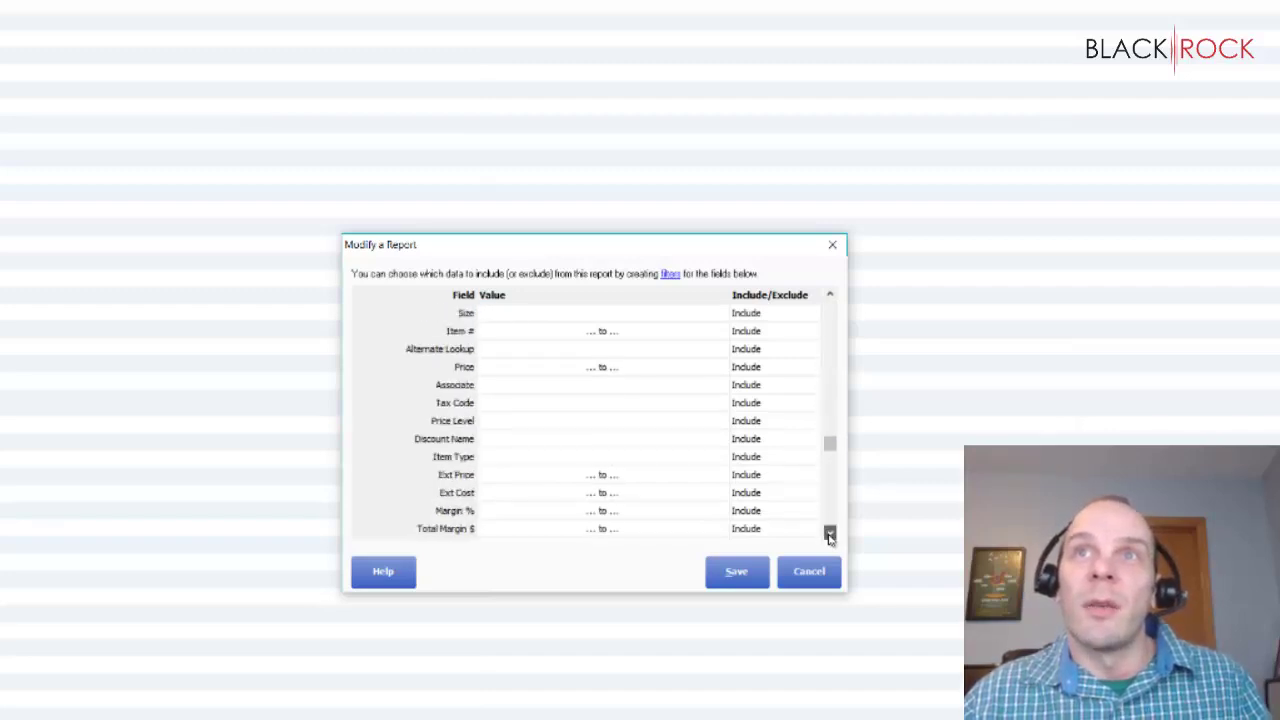
pyautogui.click(829, 535)
pyautogui.click(829, 535)
pyautogui.click(829, 535)
pyautogui.click(829, 535)
pyautogui.click(829, 535)
pyautogui.click(829, 535)
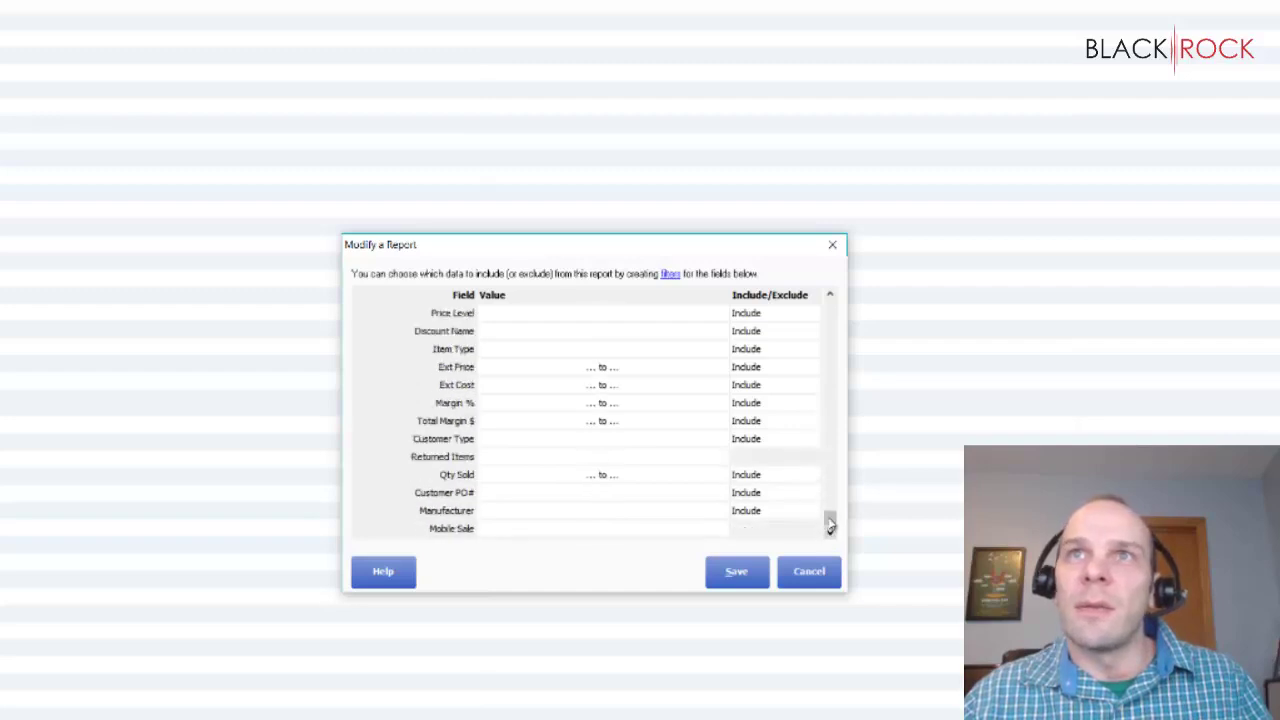
pyautogui.moveTo(831, 518); pyautogui.dragTo(830, 332)
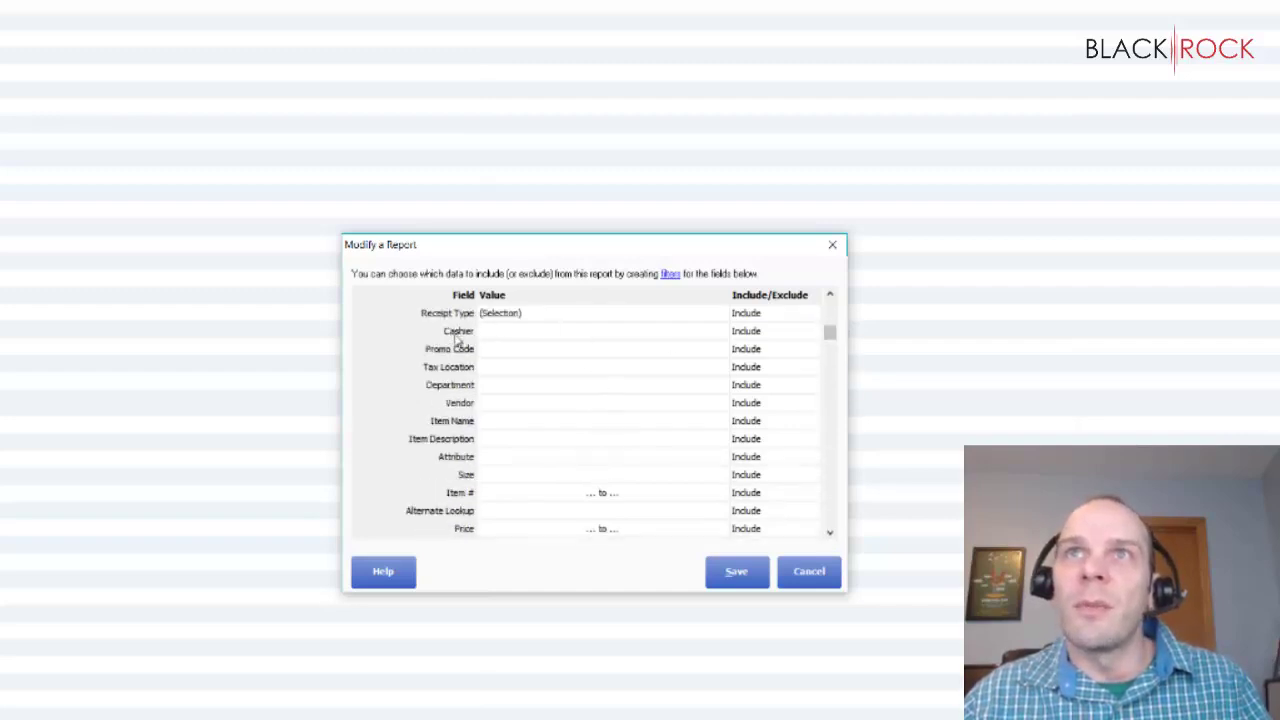
# - Filter the report to include the Jewelry and Dress departments and save the modification
pyautogui.click(510, 389)
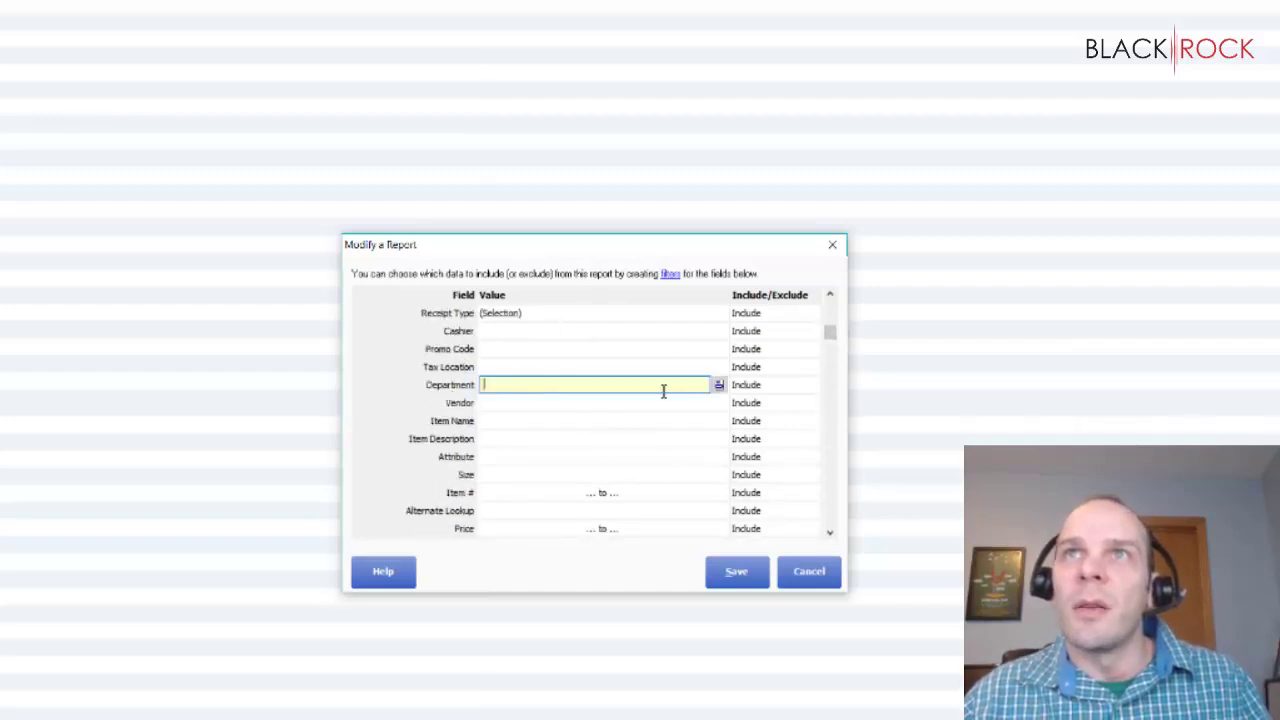
pyautogui.click(720, 387)
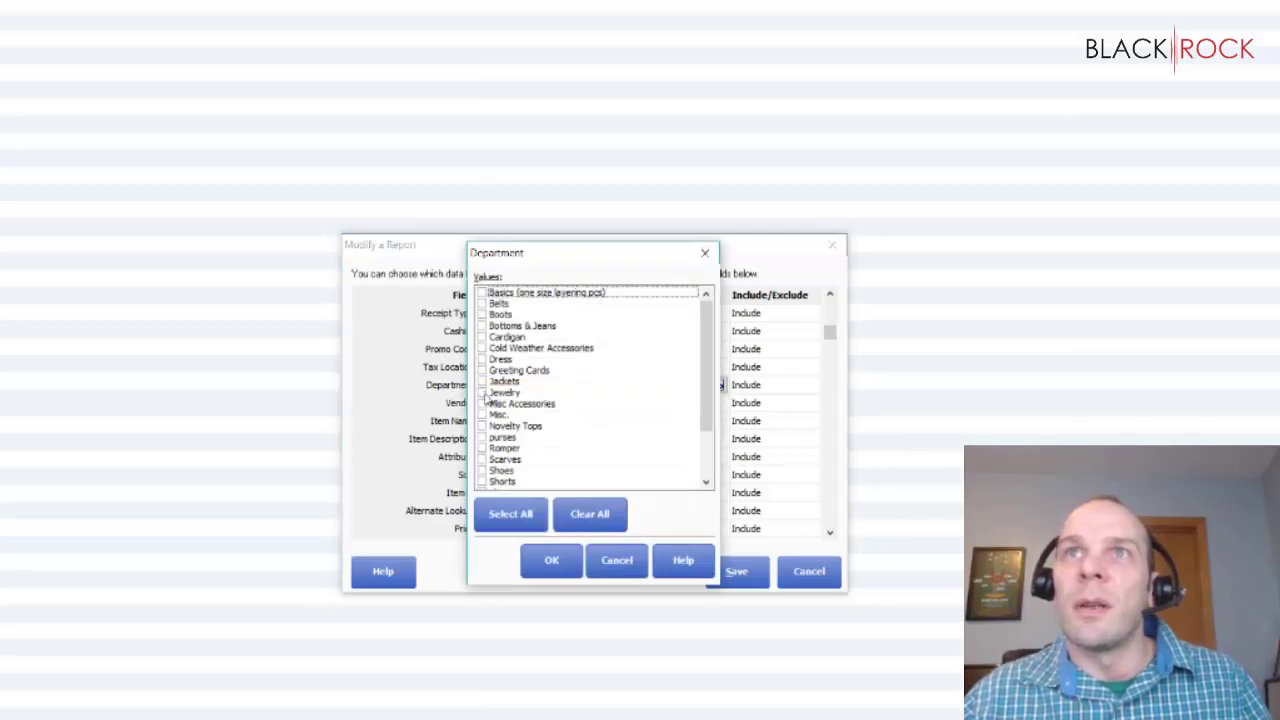
pyautogui.click(483, 389)
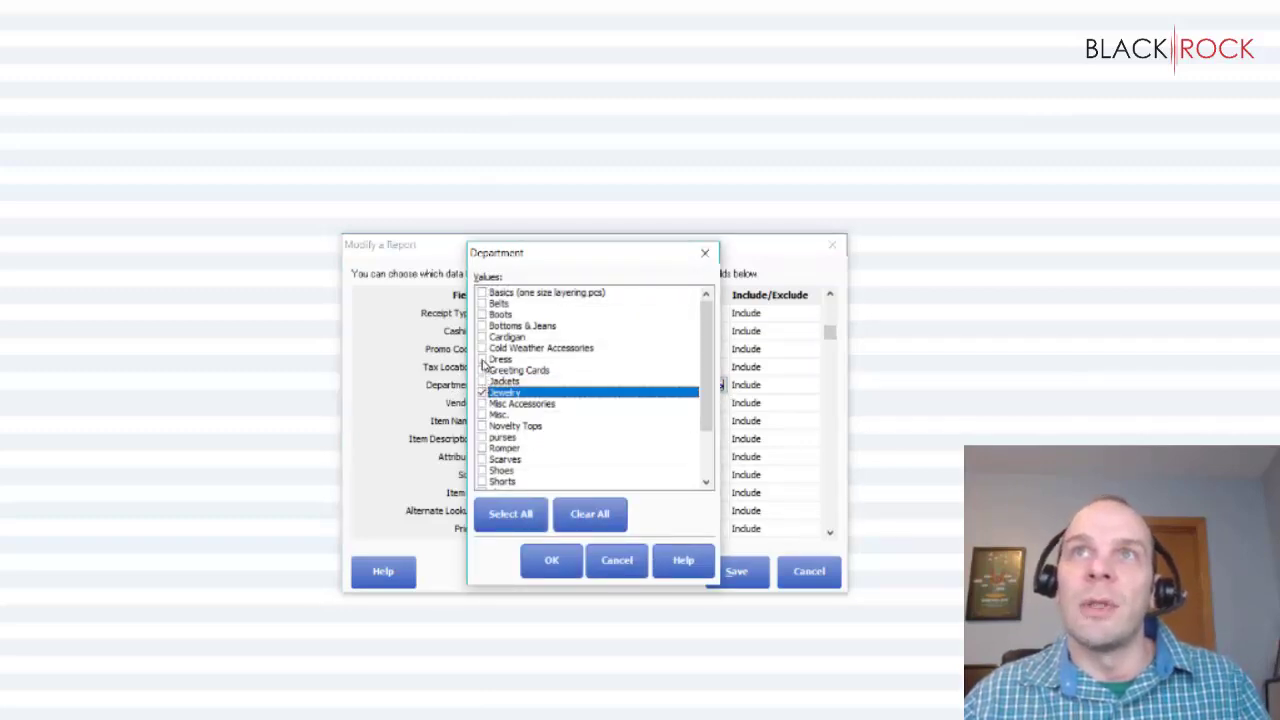
pyautogui.click(483, 359)
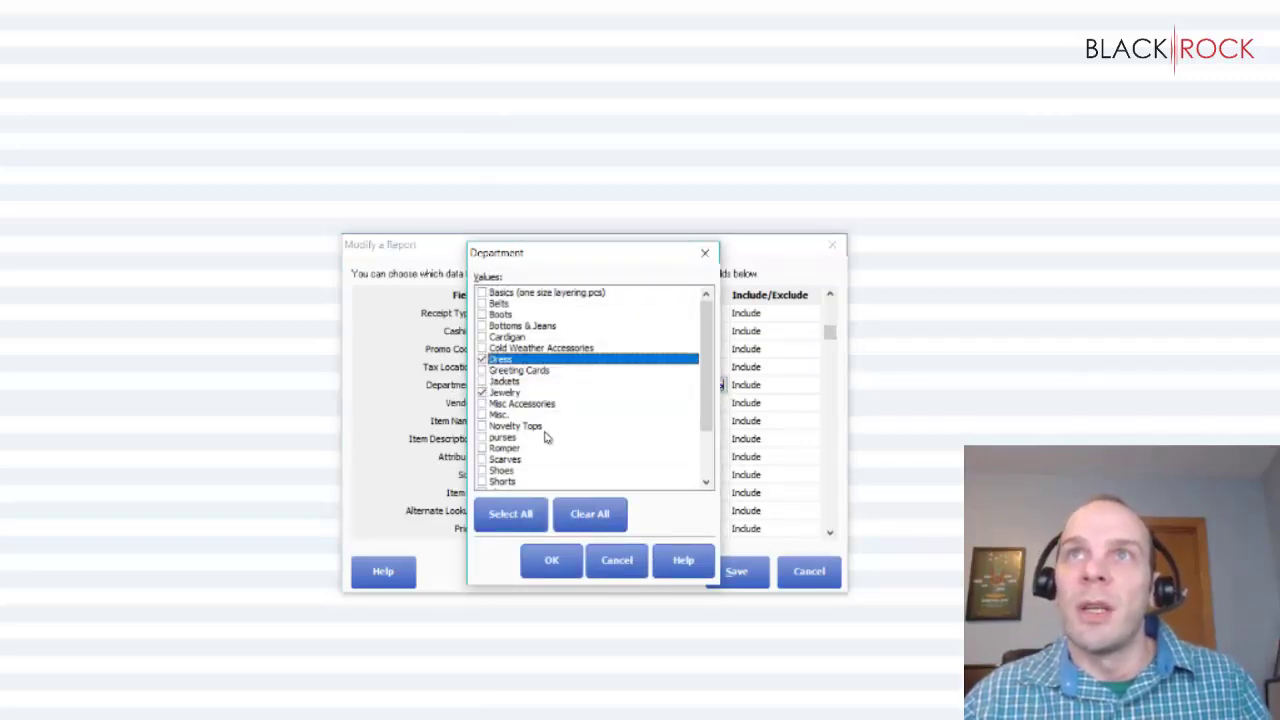
pyautogui.click(551, 560)
pyautogui.click(737, 571)
pyautogui.click(735, 571)
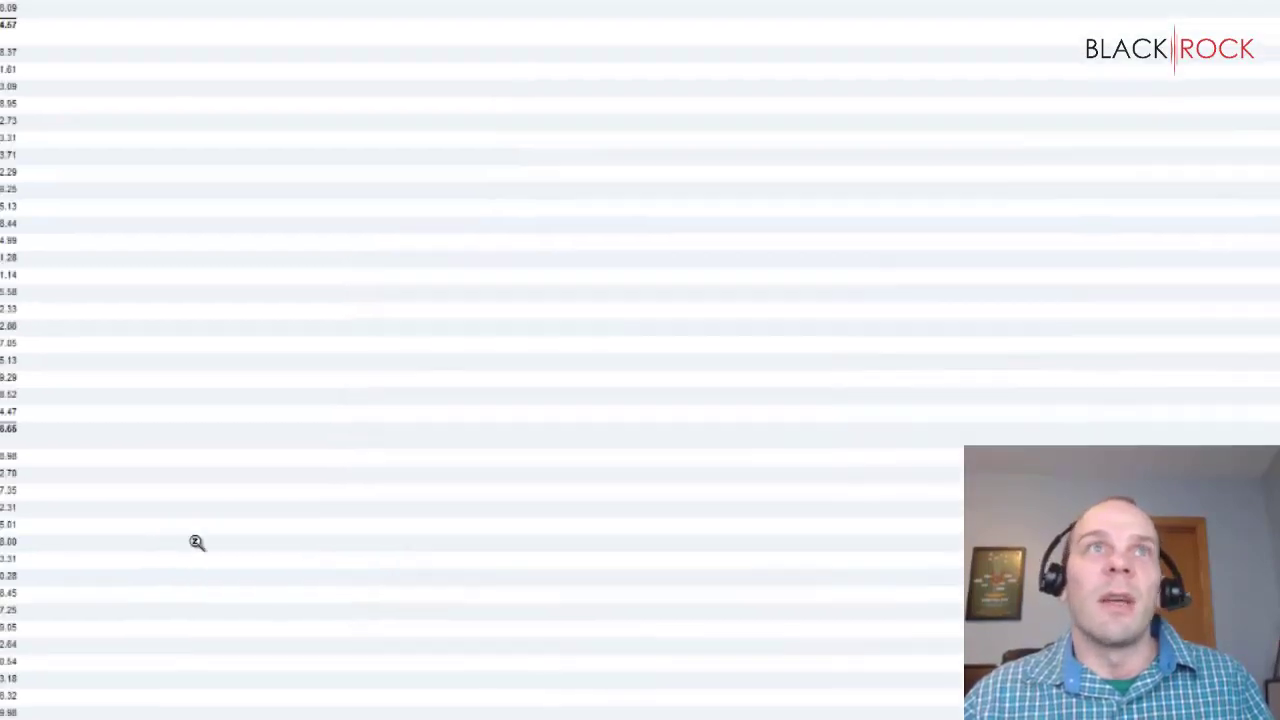